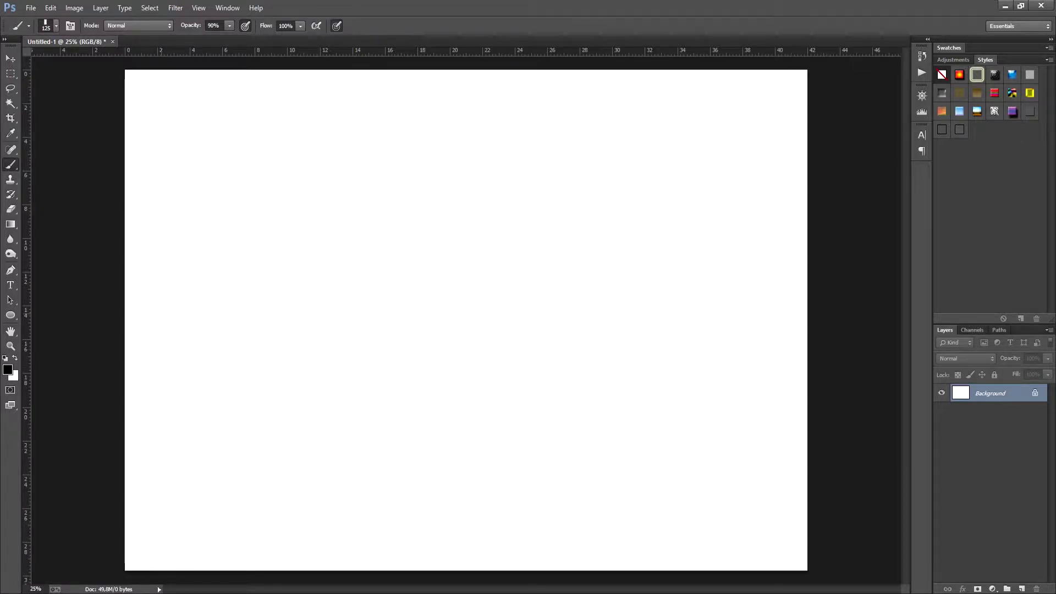
# Step: Choose the 36 px textured brush preset at the start of the last preset row
pyautogui.click(57, 26)
pyautogui.scroll(-10, 121, 275)
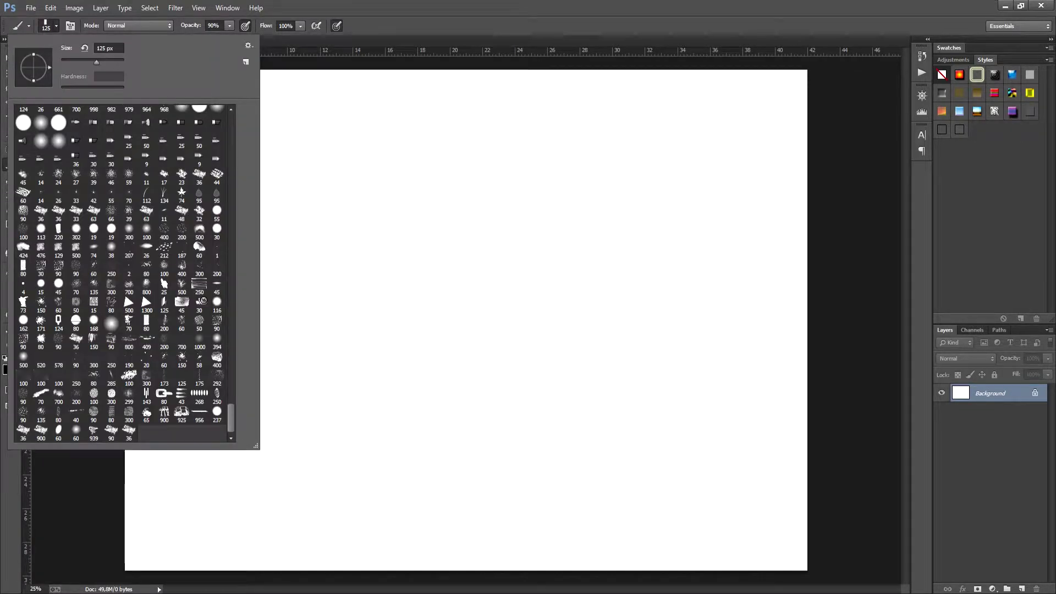
pyautogui.click(23, 429)
pyautogui.press('Return')
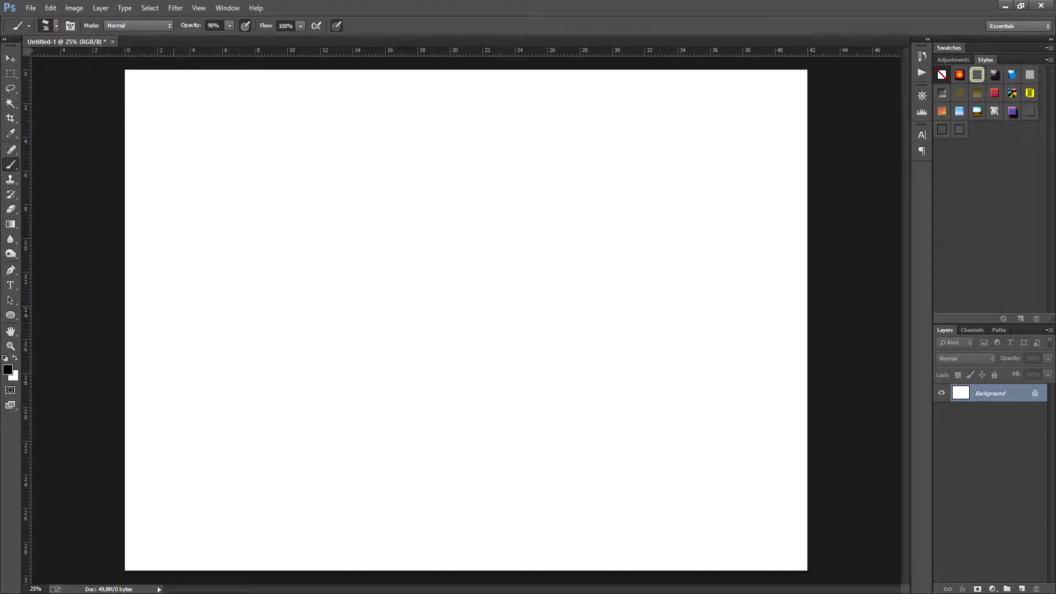
# Step: At 100% brush opacity, draw a black horizontal horizon line across the canvas and mark a vanishing point near each end
pyautogui.press('0')
pyautogui.moveTo(153, 300); pyautogui.dragTo(775, 300)
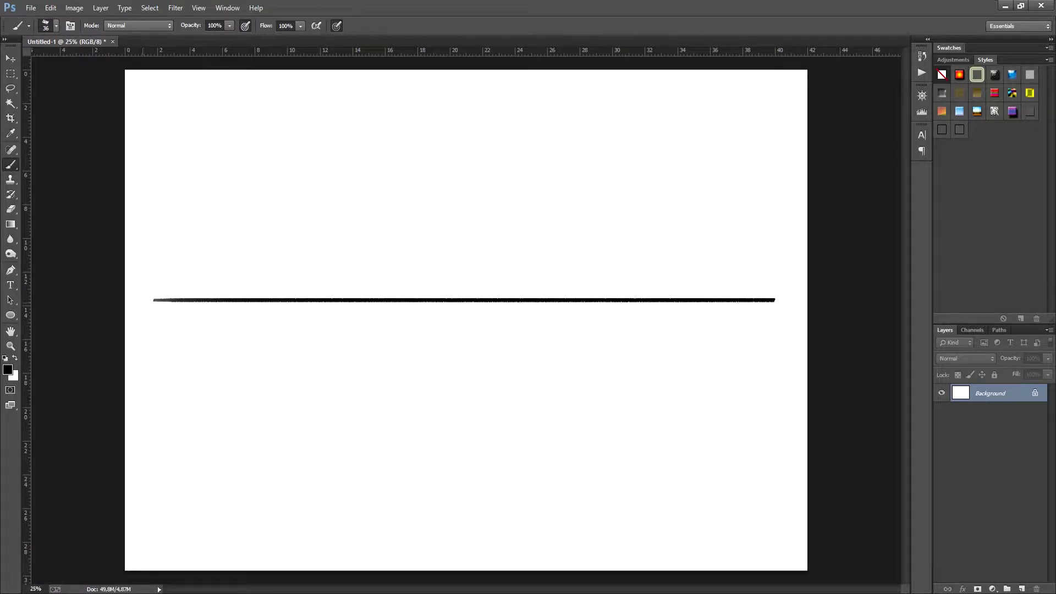
pyautogui.moveTo(180, 304)
pyautogui.mouseDown()
pyautogui.moveTo(196, 292)
pyautogui.moveTo(191, 306)
pyautogui.mouseUp()
pyautogui.moveTo(746, 290)
pyautogui.mouseDown()
pyautogui.moveTo(727, 307)
pyautogui.moveTo(743, 306)
pyautogui.mouseUp()
# Step: At 40% brush opacity, sketch light guide lines from both vanishing points that cross above the left part of the horizon line
pyautogui.press('4')
pyautogui.moveTo(717, 291); pyautogui.dragTo(255, 176)
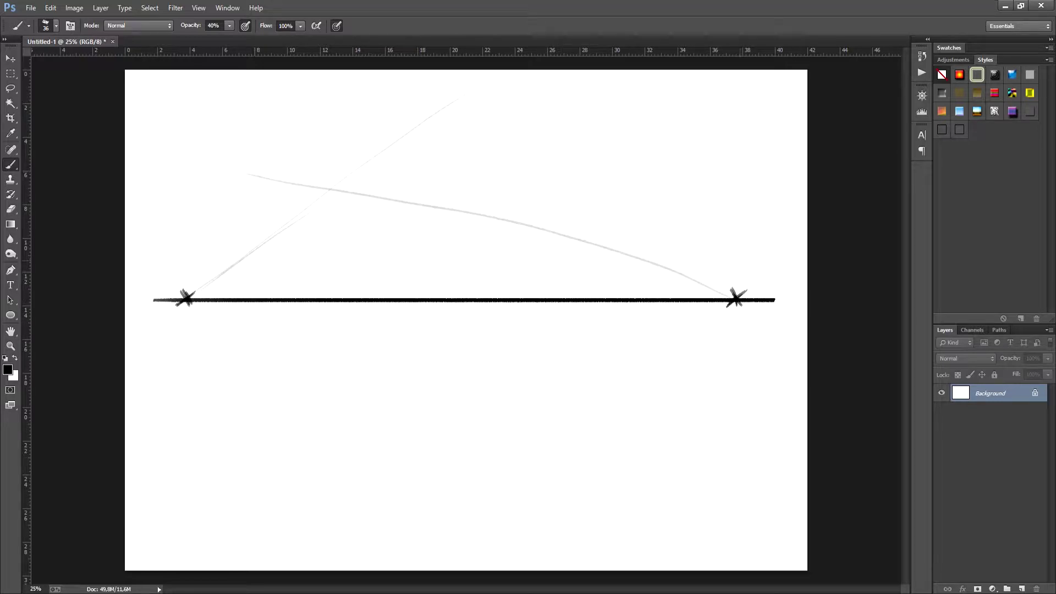
pyautogui.hotkey('ctrl', 'z')
pyautogui.press('r')
pyautogui.moveTo(755, 186)
pyautogui.mouseDown()
pyautogui.moveTo(761, 441)
pyautogui.moveTo(486, 540)
pyautogui.mouseUp()
pyautogui.press('b')
pyautogui.press('space')
pyautogui.moveTo(364, 540)
pyautogui.mouseDown()
pyautogui.moveTo(331, 399)
pyautogui.moveTo(260, 454)
pyautogui.moveTo(505, 206)
pyautogui.mouseUp()
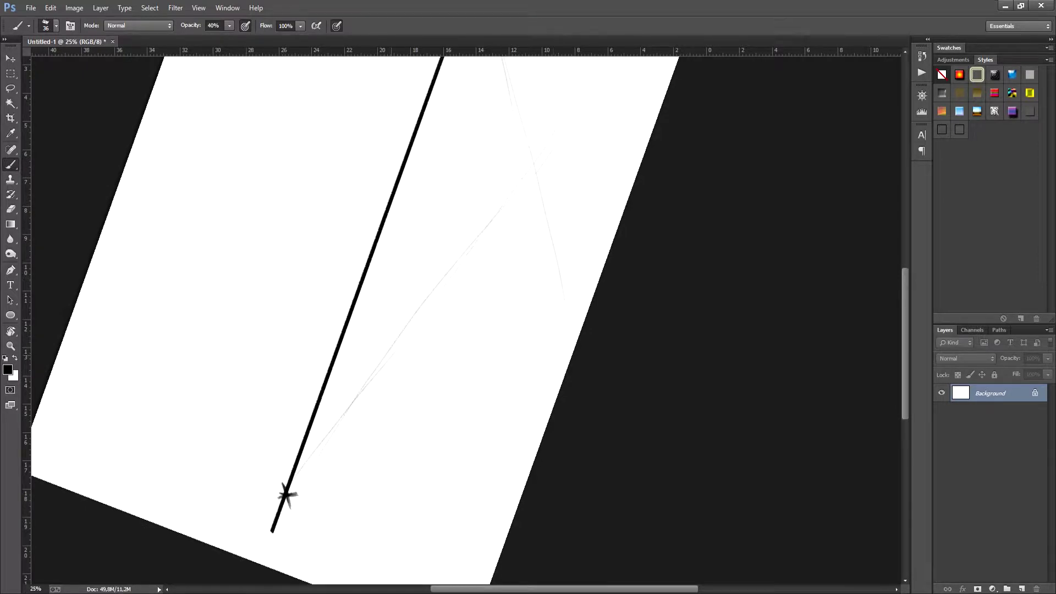
pyautogui.press('r')
pyautogui.moveTo(466, 540)
pyautogui.mouseDown()
pyautogui.moveTo(531, 531)
pyautogui.moveTo(614, 157)
pyautogui.moveTo(683, 362)
pyautogui.moveTo(649, 197)
pyautogui.mouseUp()
pyautogui.press('b')
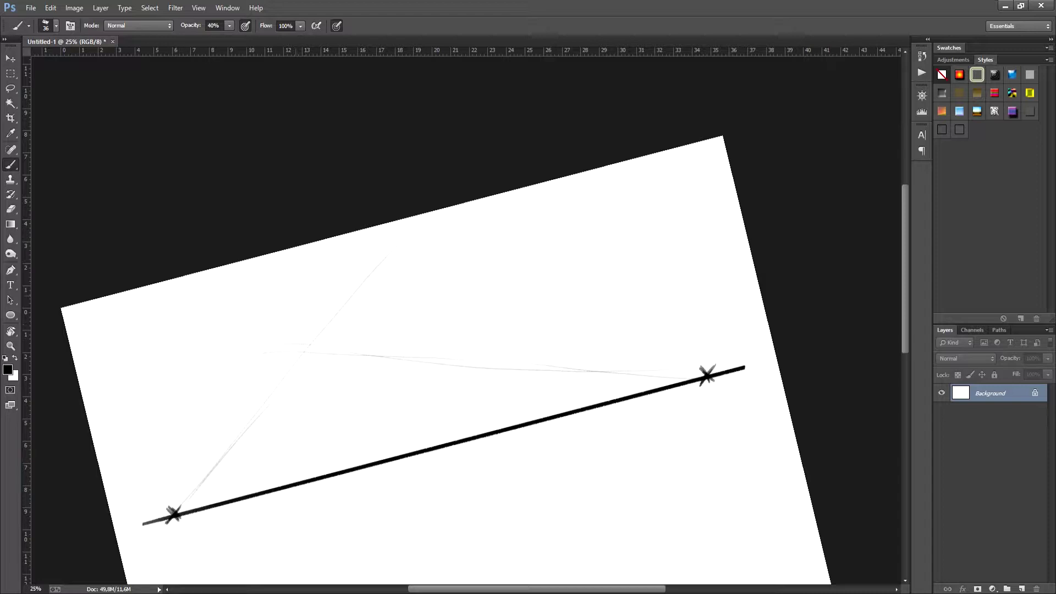
# Step: Sketch the three vertical edges of a box above the horizon and a guide line for its upper left edge
pyautogui.moveTo(296, 294); pyautogui.dragTo(309, 353)
pyautogui.moveTo(414, 297); pyautogui.dragTo(428, 356)
pyautogui.moveTo(412, 296); pyautogui.dragTo(427, 356)
pyautogui.moveTo(176, 506); pyautogui.dragTo(256, 355)
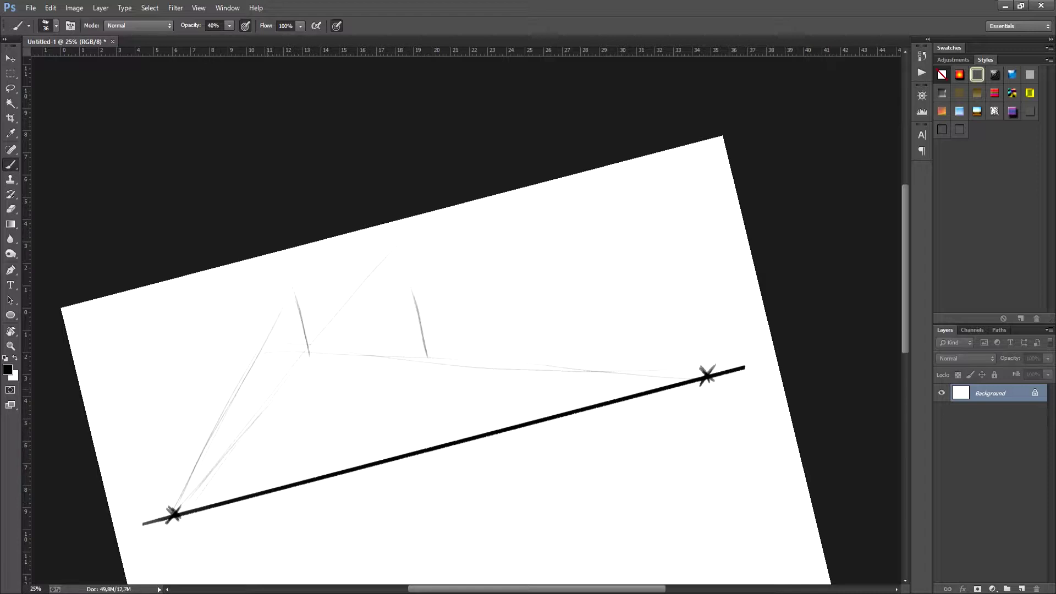
pyautogui.moveTo(266, 401); pyautogui.dragTo(253, 352)
pyautogui.moveTo(255, 357); pyautogui.dragTo(267, 401)
# Step: Sketch guide lines from the bottoms of the box's left and right vertical edges to the opposite vanishing points
pyautogui.press('r')
pyautogui.moveTo(660, 320); pyautogui.dragTo(639, 232)
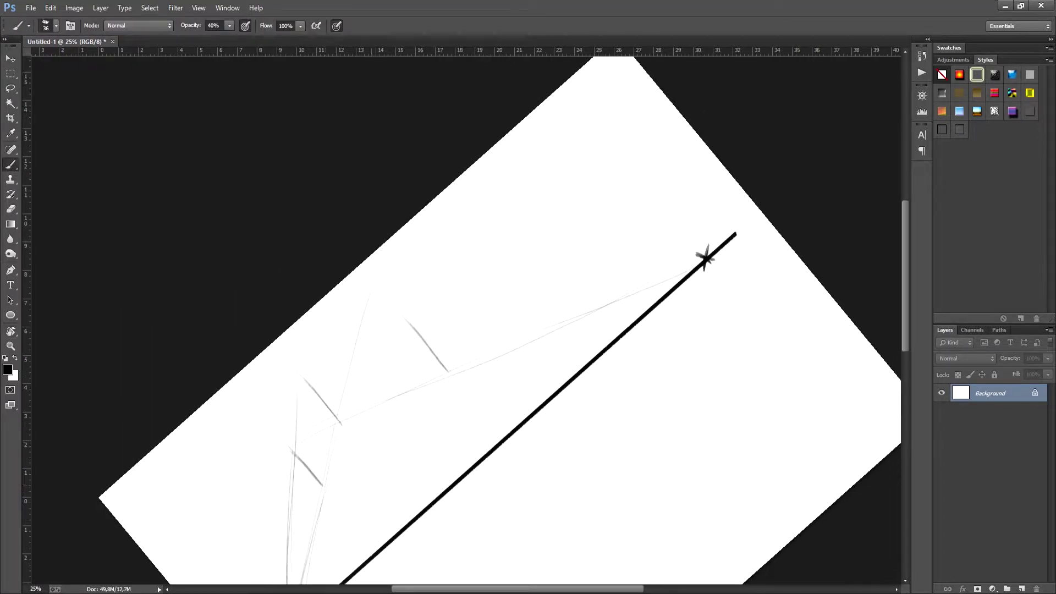
pyautogui.moveTo(327, 486)
pyautogui.mouseDown()
pyautogui.moveTo(414, 420)
pyautogui.moveTo(692, 269)
pyautogui.mouseUp()
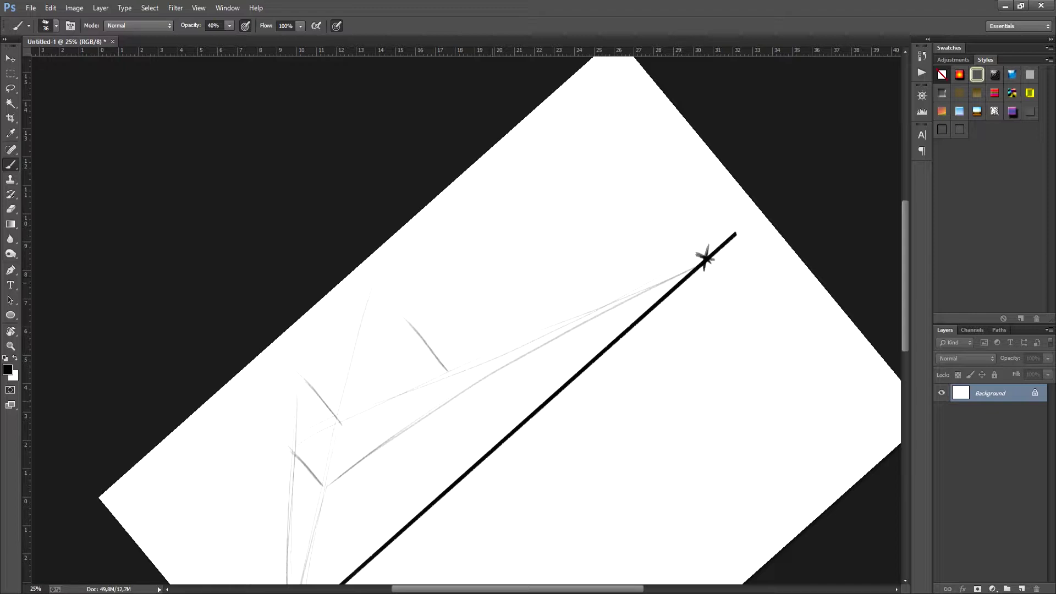
pyautogui.press('space')
pyautogui.moveTo(444, 388); pyautogui.dragTo(504, 290)
pyautogui.moveTo(379, 498)
pyautogui.mouseDown()
pyautogui.moveTo(500, 278)
pyautogui.moveTo(362, 518)
pyautogui.mouseUp()
pyautogui.hotkey('ctrl', 'z')
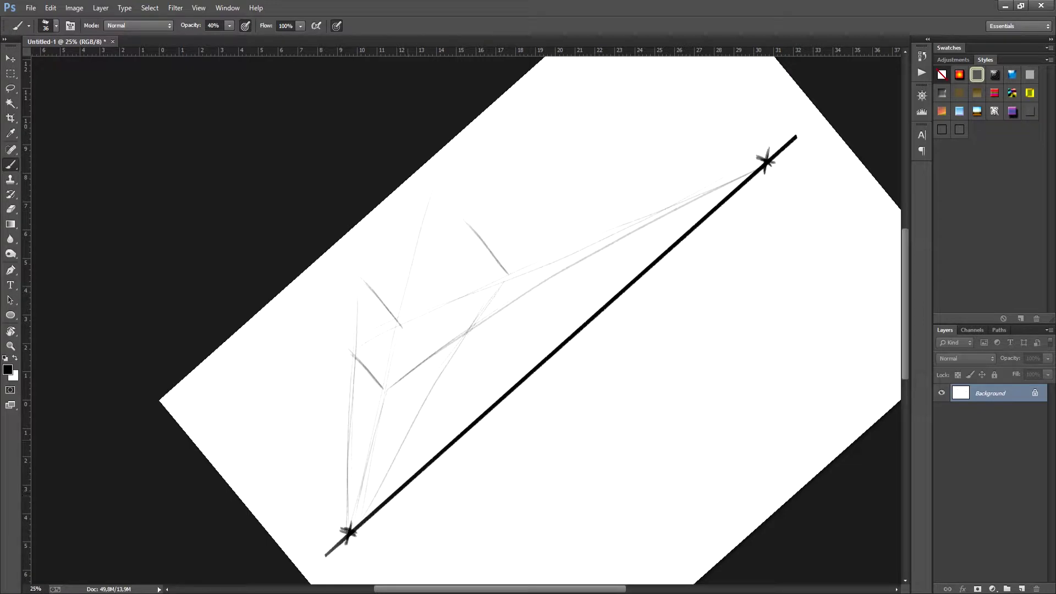
# Step: Sketch the guide line for the box's upper right edge, converging on the right vanishing point
pyautogui.press('r')
pyautogui.moveTo(681, 233); pyautogui.dragTo(642, 471)
pyautogui.press('b')
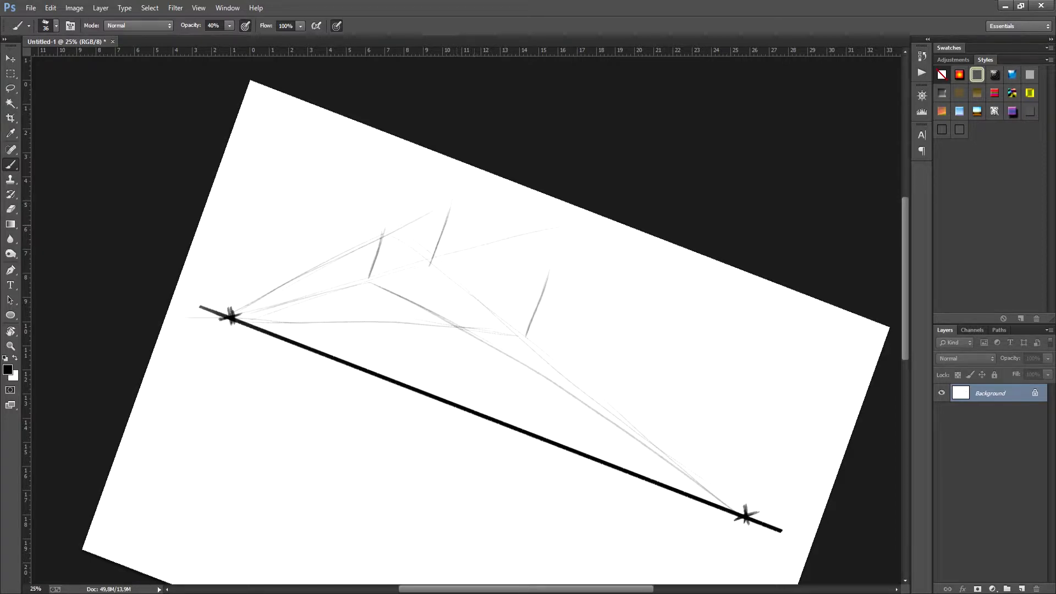
pyautogui.moveTo(482, 241); pyautogui.dragTo(741, 511)
pyautogui.moveTo(458, 214); pyautogui.dragTo(558, 325)
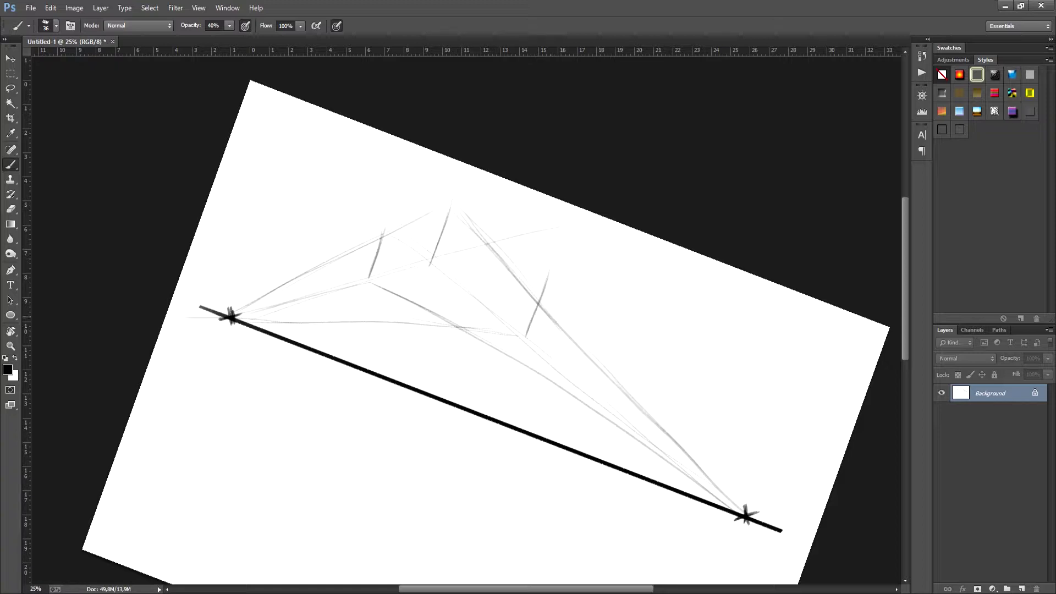
# Step: Darken the three vertical edges and the upper left edge of the box above the horizon
pyautogui.press('r')
pyautogui.moveTo(660, 374); pyautogui.dragTo(664, 278)
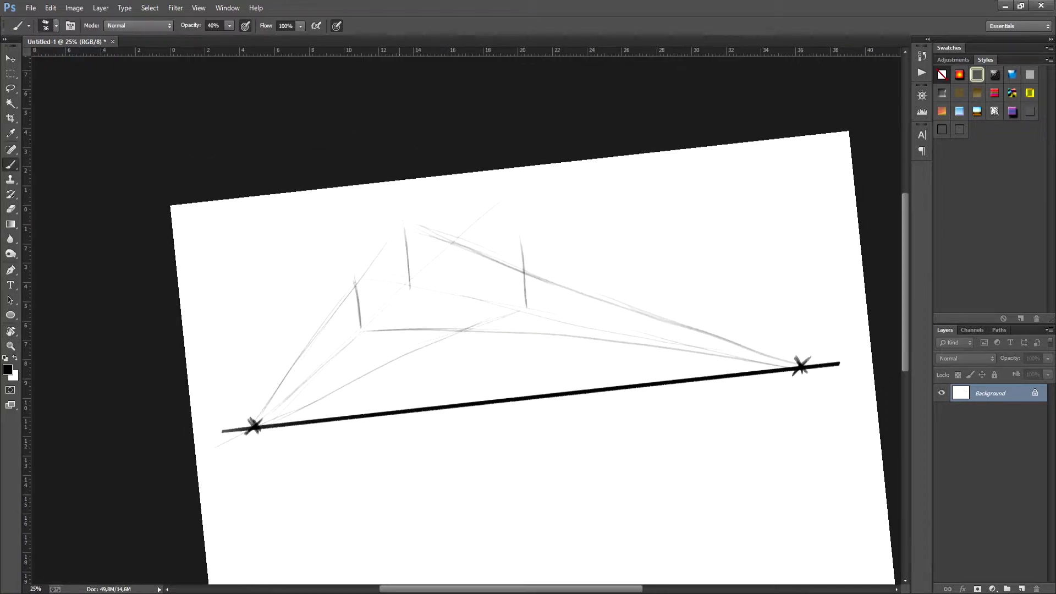
pyautogui.moveTo(405, 227)
pyautogui.mouseDown()
pyautogui.moveTo(412, 286)
pyautogui.moveTo(410, 275)
pyautogui.moveTo(360, 327)
pyautogui.mouseUp()
pyautogui.moveTo(520, 270)
pyautogui.mouseDown()
pyautogui.moveTo(525, 314)
pyautogui.moveTo(523, 282)
pyautogui.mouseUp()
pyautogui.moveTo(520, 272); pyautogui.dragTo(525, 312)
pyautogui.moveTo(352, 274)
pyautogui.mouseDown()
pyautogui.moveTo(361, 290)
pyautogui.moveTo(408, 219)
pyautogui.mouseUp()
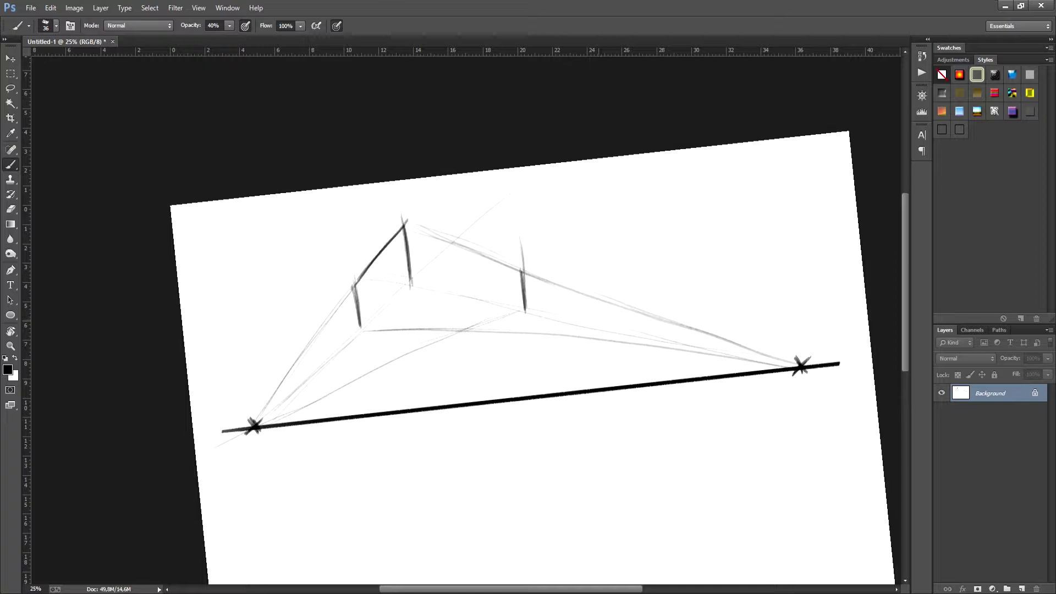
pyautogui.hotkey('ctrl', 'alt', 'z')
pyautogui.hotkey('ctrl', 'alt', 'z')
pyautogui.moveTo(355, 285)
pyautogui.mouseDown()
pyautogui.moveTo(402, 225)
pyautogui.moveTo(366, 332)
pyautogui.moveTo(397, 294)
pyautogui.mouseUp()
# Step: Darken the upper right edge and the four bottom-face edges of the box above the horizon
pyautogui.press('r')
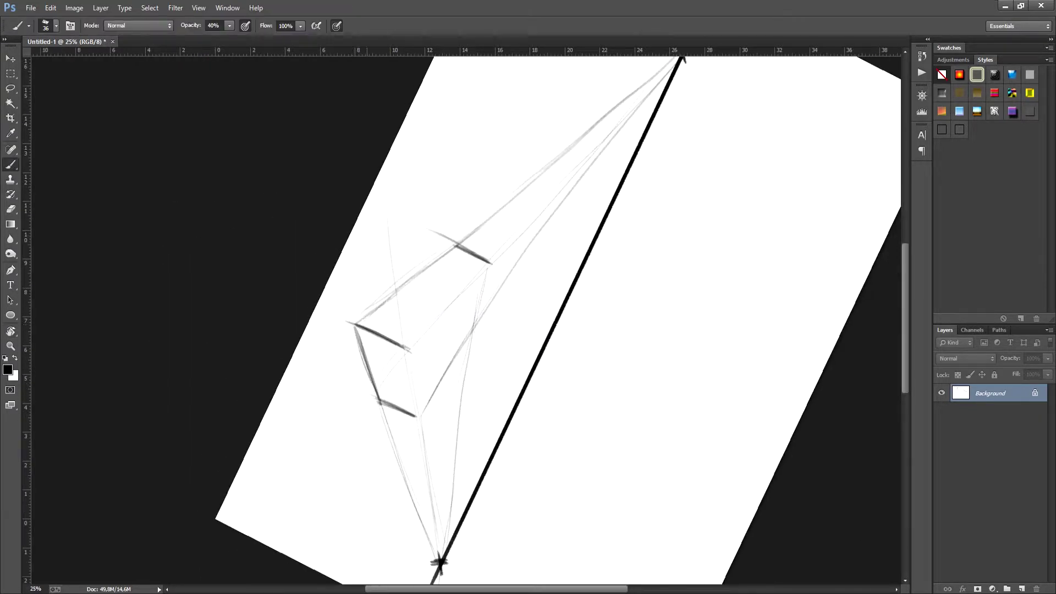
pyautogui.moveTo(352, 326); pyautogui.dragTo(458, 242)
pyautogui.moveTo(374, 308); pyautogui.dragTo(449, 249)
pyautogui.moveTo(408, 351)
pyautogui.mouseDown()
pyautogui.moveTo(485, 268)
pyautogui.moveTo(476, 327)
pyautogui.mouseUp()
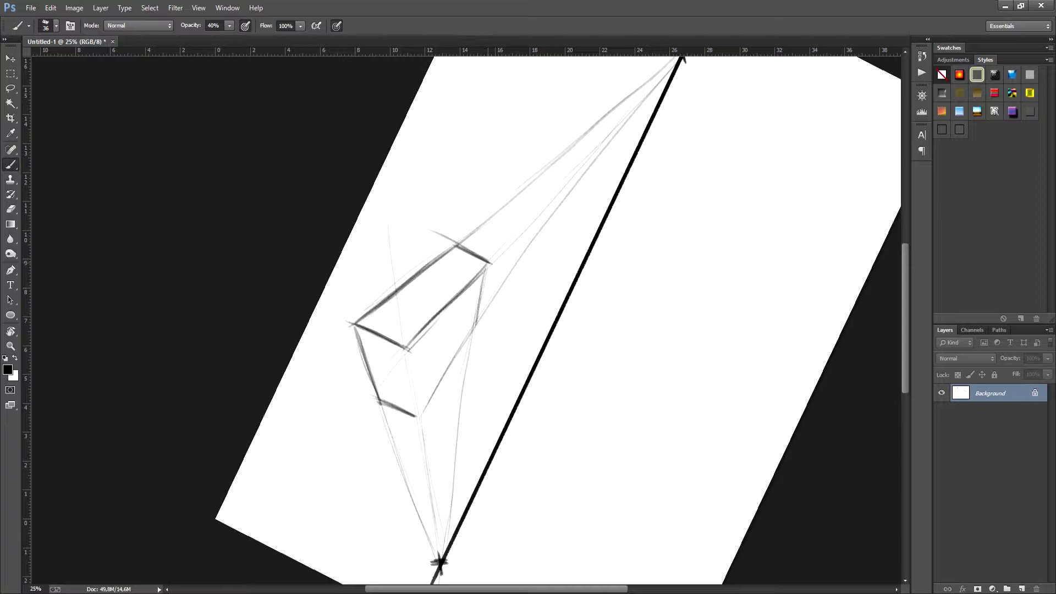
pyautogui.moveTo(489, 259); pyautogui.dragTo(476, 323)
pyautogui.moveTo(486, 279); pyautogui.dragTo(477, 322)
pyautogui.moveTo(419, 419); pyautogui.dragTo(475, 327)
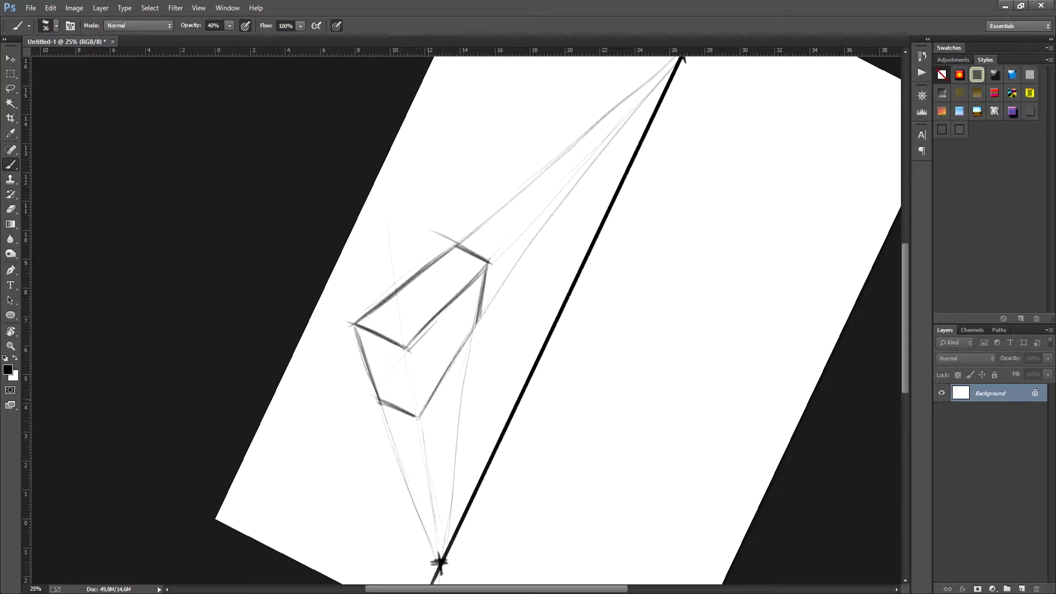
pyautogui.moveTo(429, 399); pyautogui.dragTo(488, 312)
pyautogui.moveTo(409, 347); pyautogui.dragTo(416, 422)
pyautogui.moveTo(410, 346); pyautogui.dragTo(418, 407)
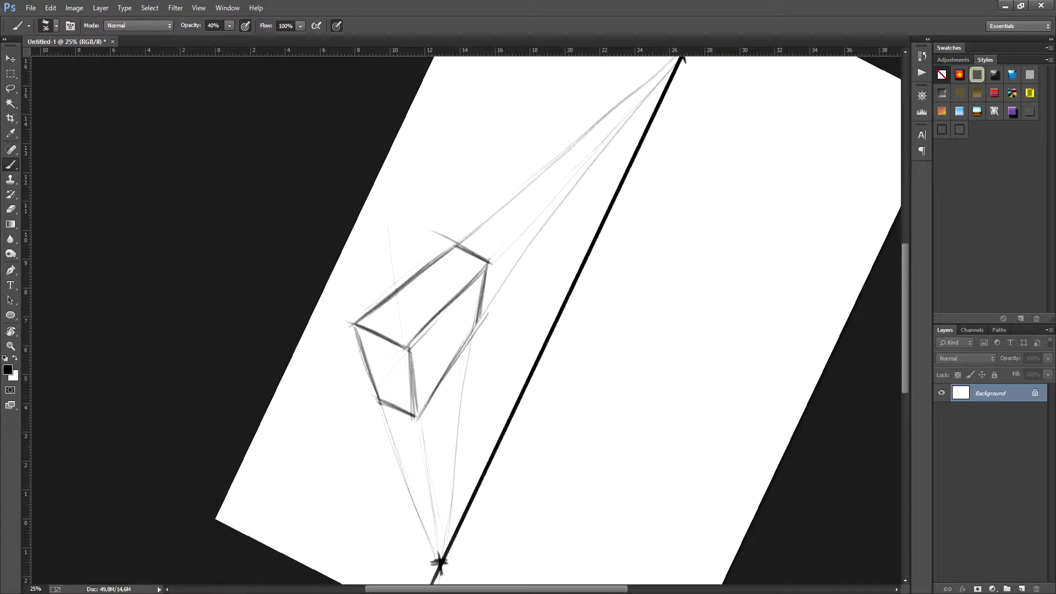
# Step: Return the canvas rotation to 0° and draw a short dark vertical edge below the horizon for a second box
pyautogui.press('r')
pyautogui.moveTo(830, 256)
pyautogui.mouseDown()
pyautogui.moveTo(826, 405)
pyautogui.moveTo(674, 570)
pyautogui.mouseUp()
pyautogui.moveTo(715, 550); pyautogui.dragTo(676, 474)
pyautogui.moveTo(623, 327); pyautogui.dragTo(622, 325)
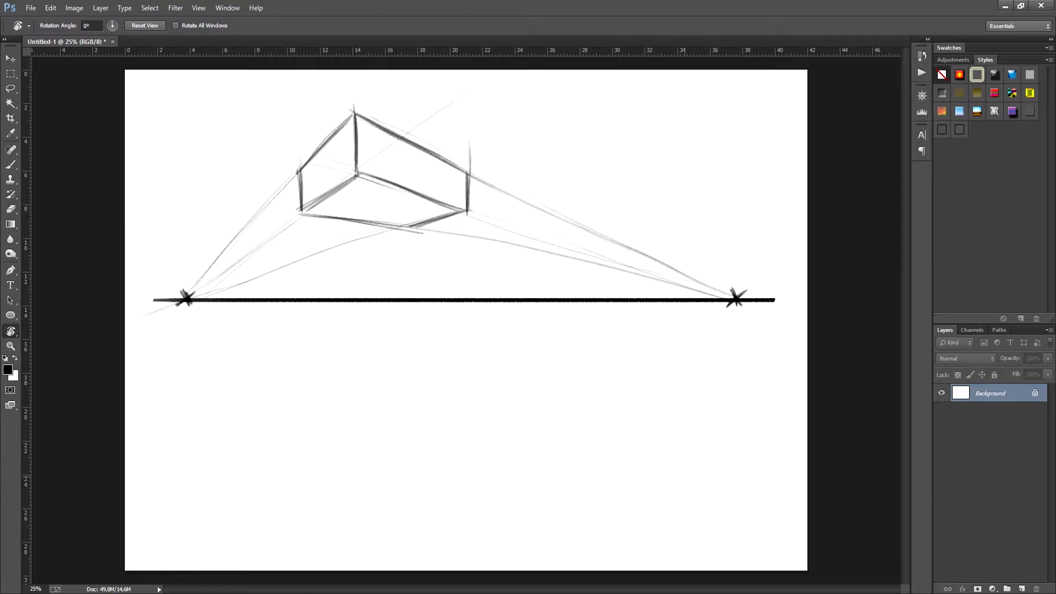
pyautogui.press('b')
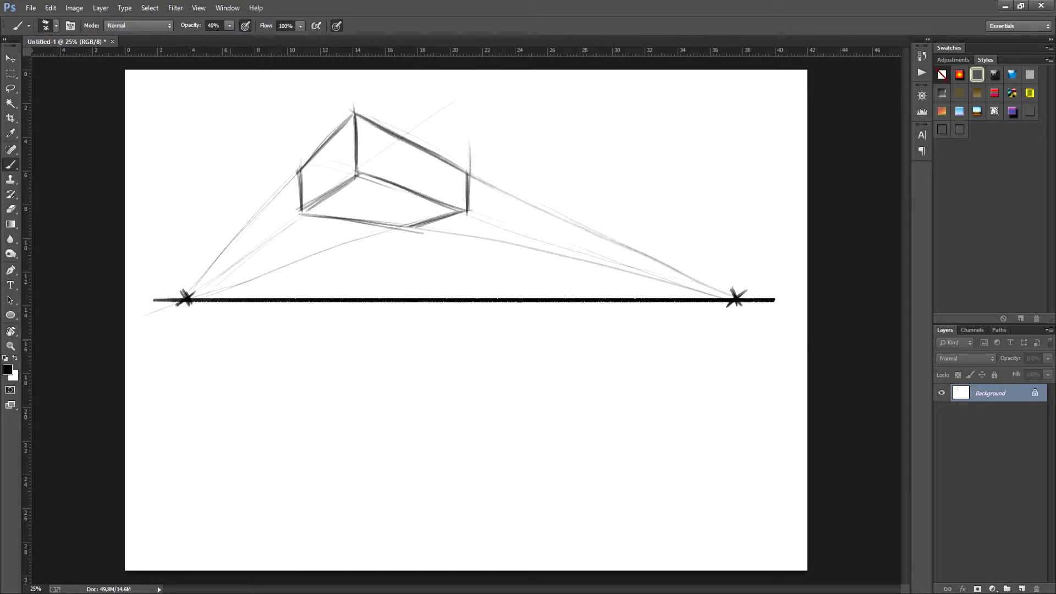
pyautogui.moveTo(413, 388); pyautogui.dragTo(412, 445)
pyautogui.moveTo(413, 389); pyautogui.dragTo(411, 445)
pyautogui.moveTo(413, 388); pyautogui.dragTo(412, 444)
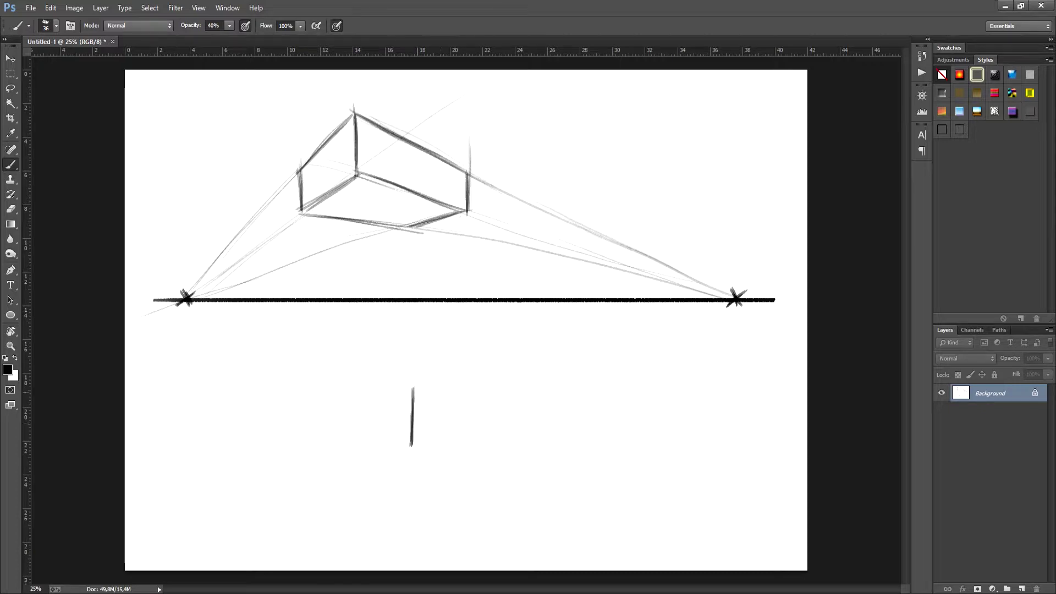
# Step: Sketch guide lines from both ends of the lower box's front edge to both vanishing points and draw its left vertical edge
pyautogui.moveTo(414, 389); pyautogui.dragTo(690, 317)
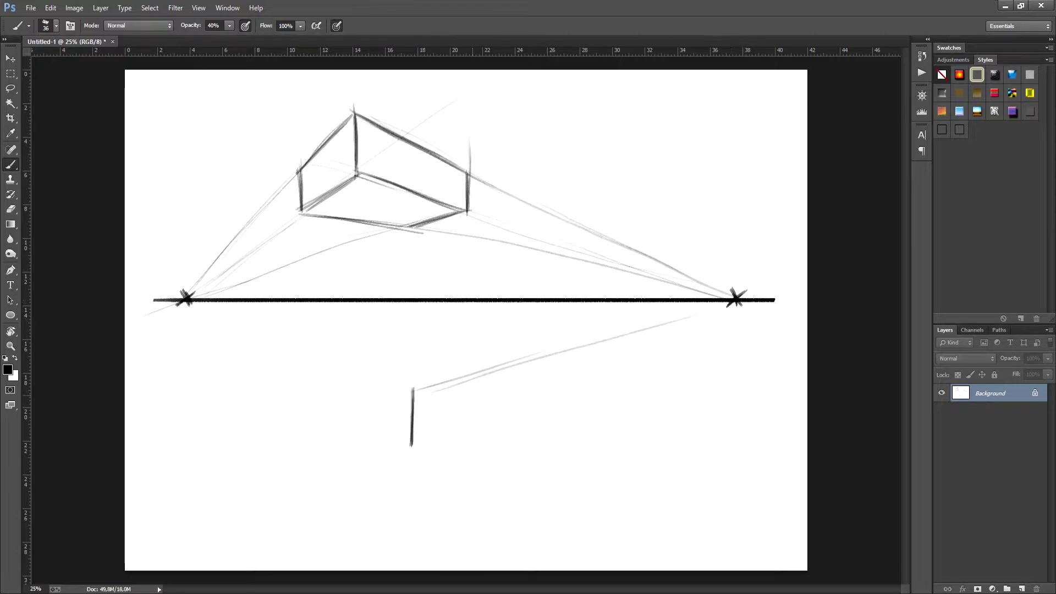
pyautogui.moveTo(413, 445); pyautogui.dragTo(725, 305)
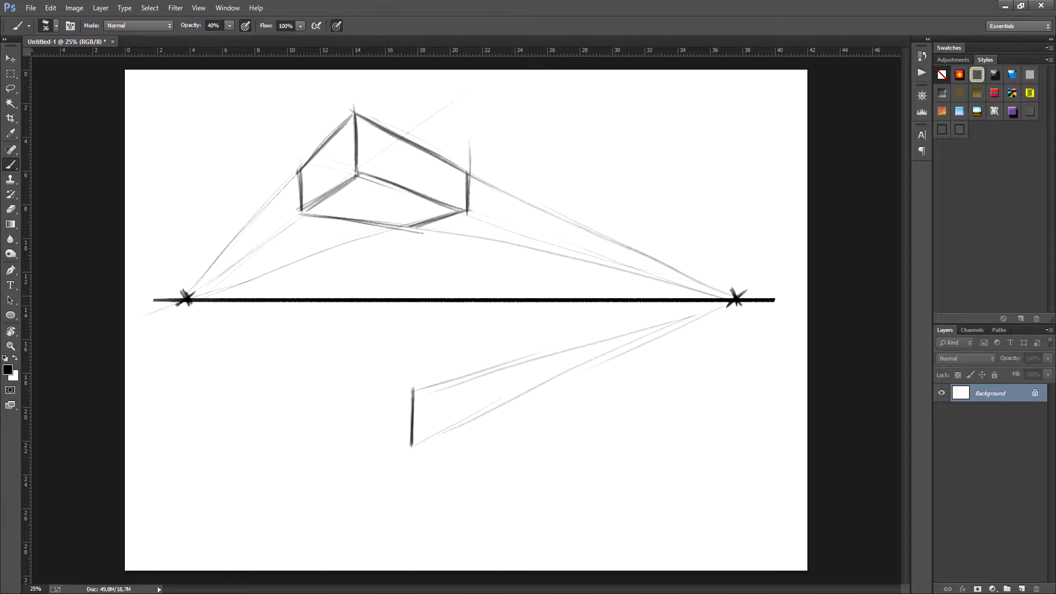
pyautogui.moveTo(188, 305); pyautogui.dragTo(418, 460)
pyautogui.moveTo(191, 305)
pyautogui.mouseDown()
pyautogui.moveTo(384, 386)
pyautogui.moveTo(425, 387)
pyautogui.mouseUp()
pyautogui.moveTo(333, 357); pyautogui.dragTo(424, 394)
pyautogui.moveTo(194, 316); pyautogui.dragTo(335, 404)
pyautogui.moveTo(261, 356); pyautogui.dragTo(401, 437)
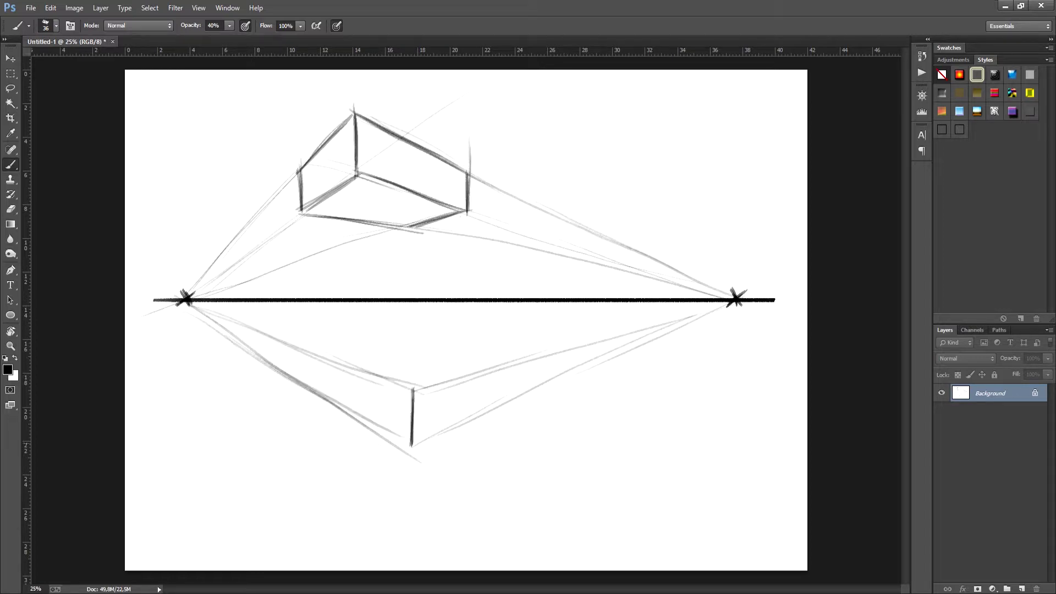
pyautogui.moveTo(310, 391); pyautogui.dragTo(412, 449)
pyautogui.moveTo(330, 360); pyautogui.dragTo(327, 399)
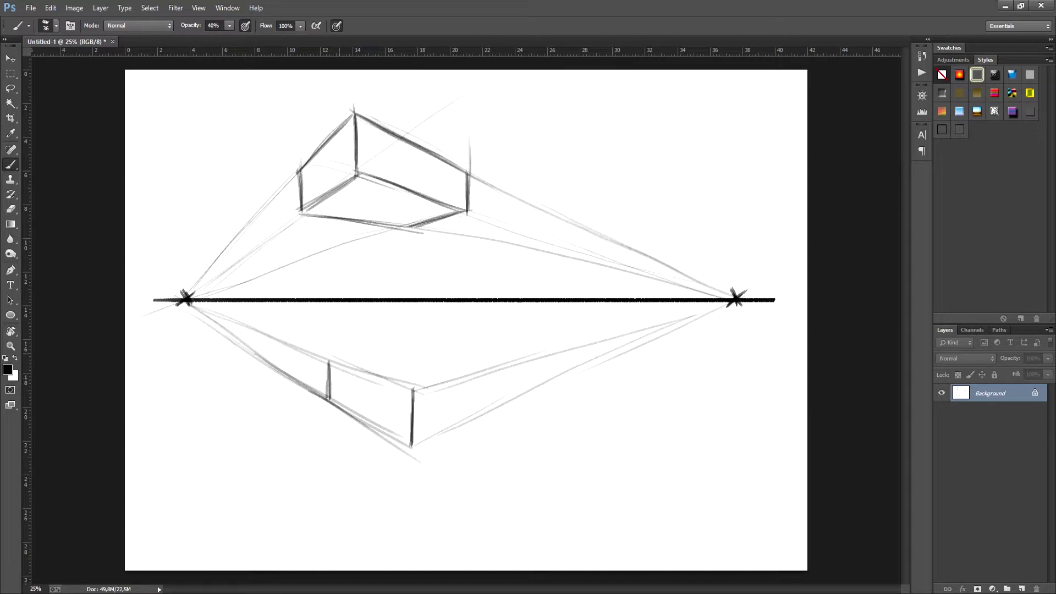
pyautogui.moveTo(660, 312); pyautogui.dragTo(329, 355)
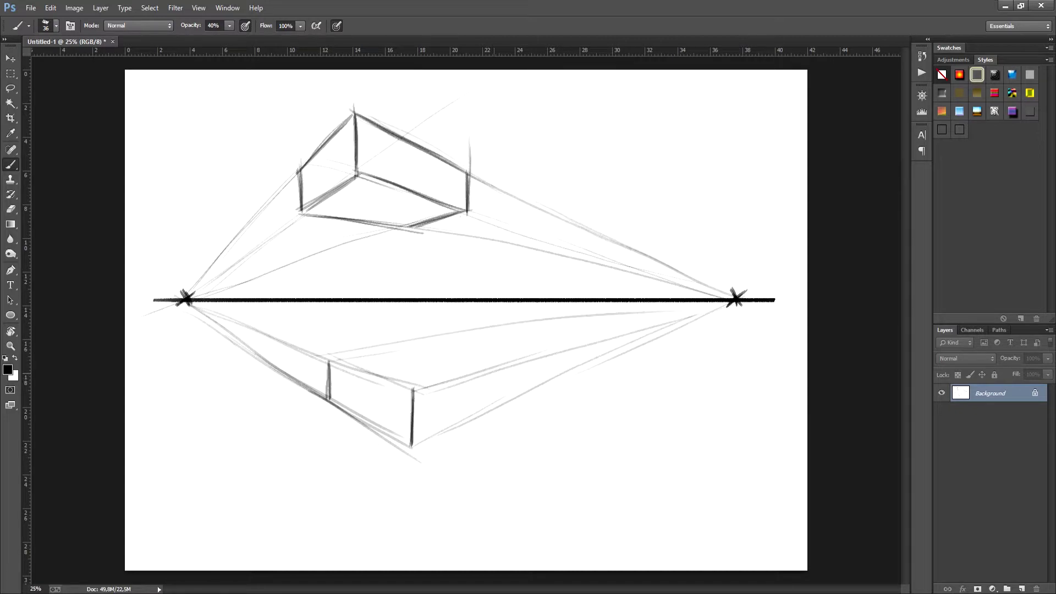
pyautogui.hotkey('ctrl', 'alt', 'z')
pyautogui.hotkey('ctrl', 'alt', 'z')
# Step: Sketch the guide line from the top of the lower box's left edge to the right vanishing point and draw its right vertical edge
pyautogui.press('r')
pyautogui.moveTo(605, 341); pyautogui.dragTo(605, 303)
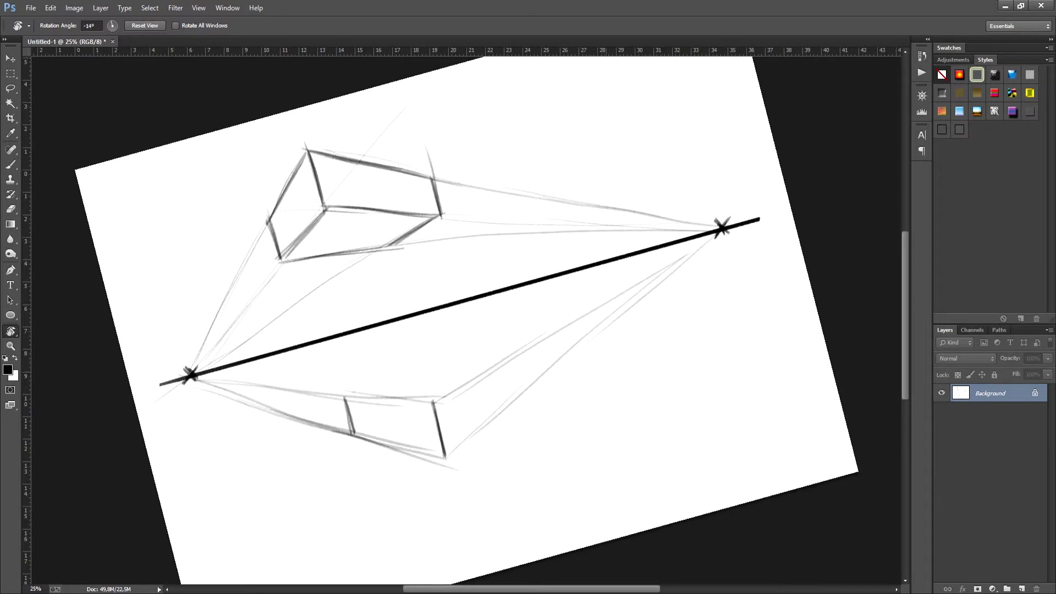
pyautogui.press('b')
pyautogui.moveTo(374, 388); pyautogui.dragTo(556, 315)
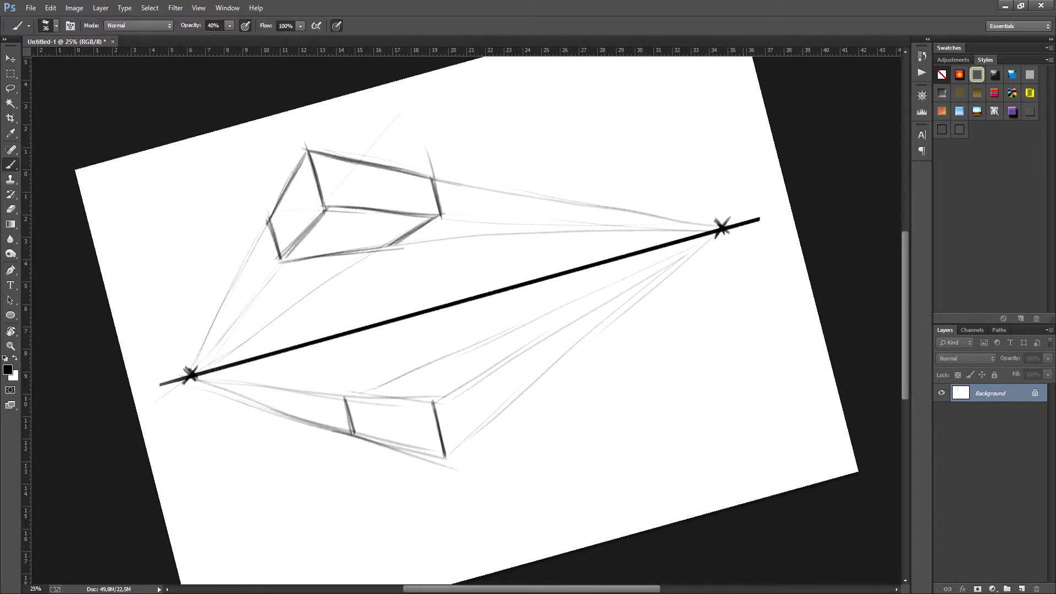
pyautogui.moveTo(511, 362)
pyautogui.mouseDown()
pyautogui.moveTo(521, 403)
pyautogui.moveTo(516, 393)
pyautogui.mouseUp()
# Step: Sketch the guide line from the left vanishing point to the top of the lower box's right vertical edge
pyautogui.press('r')
pyautogui.moveTo(719, 244)
pyautogui.mouseDown()
pyautogui.moveTo(718, 399)
pyautogui.moveTo(579, 557)
pyautogui.mouseUp()
pyautogui.press('b')
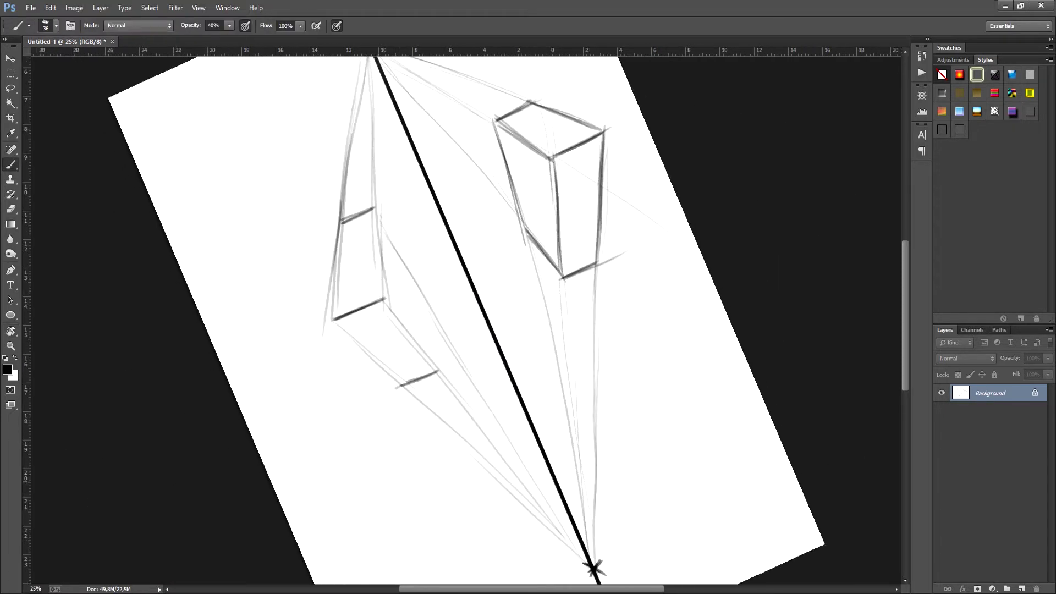
pyautogui.moveTo(578, 81); pyautogui.dragTo(571, 168)
pyautogui.moveTo(383, 241); pyautogui.dragTo(434, 449)
pyautogui.moveTo(411, 373); pyautogui.dragTo(434, 448)
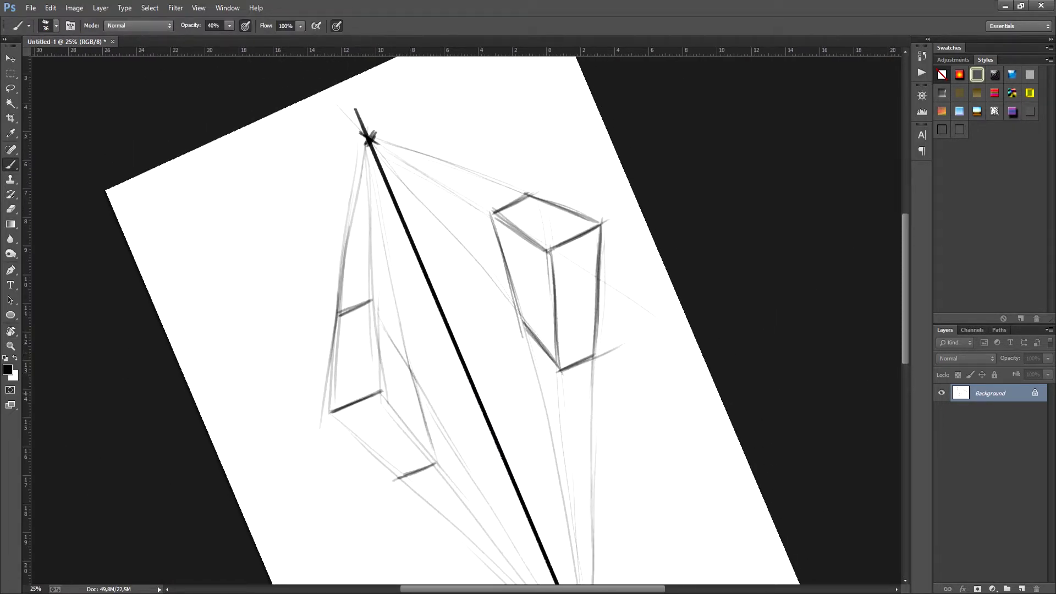
# Step: Darken the four top-face edges of the box below the horizon
pyautogui.press('r')
pyautogui.moveTo(569, 540)
pyautogui.mouseDown()
pyautogui.moveTo(693, 407)
pyautogui.moveTo(664, 180)
pyautogui.moveTo(705, 285)
pyautogui.mouseUp()
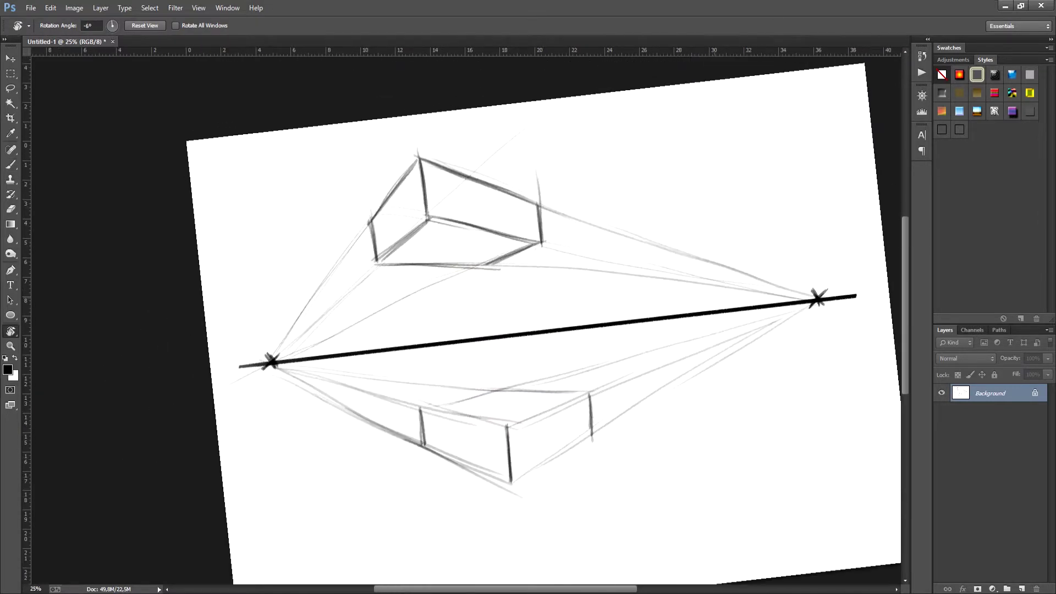
pyautogui.press('b')
pyautogui.moveTo(423, 414)
pyautogui.mouseDown()
pyautogui.moveTo(493, 391)
pyautogui.moveTo(424, 454)
pyautogui.moveTo(454, 420)
pyautogui.moveTo(507, 425)
pyautogui.mouseUp()
pyautogui.moveTo(425, 410)
pyautogui.mouseDown()
pyautogui.moveTo(510, 429)
pyautogui.moveTo(579, 403)
pyautogui.mouseUp()
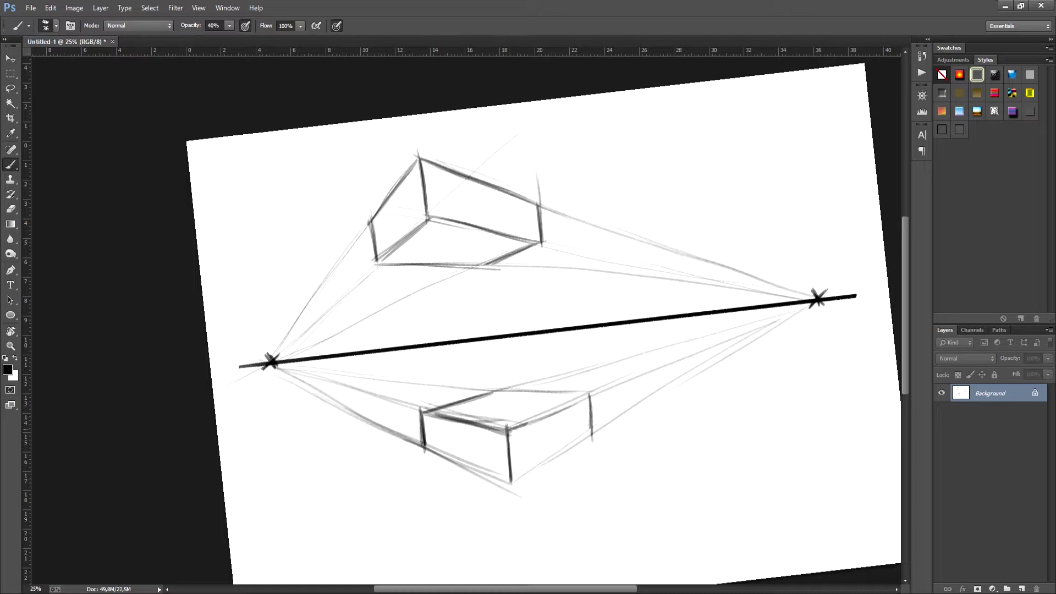
pyautogui.moveTo(510, 428); pyautogui.dragTo(590, 394)
pyautogui.moveTo(503, 396); pyautogui.dragTo(604, 387)
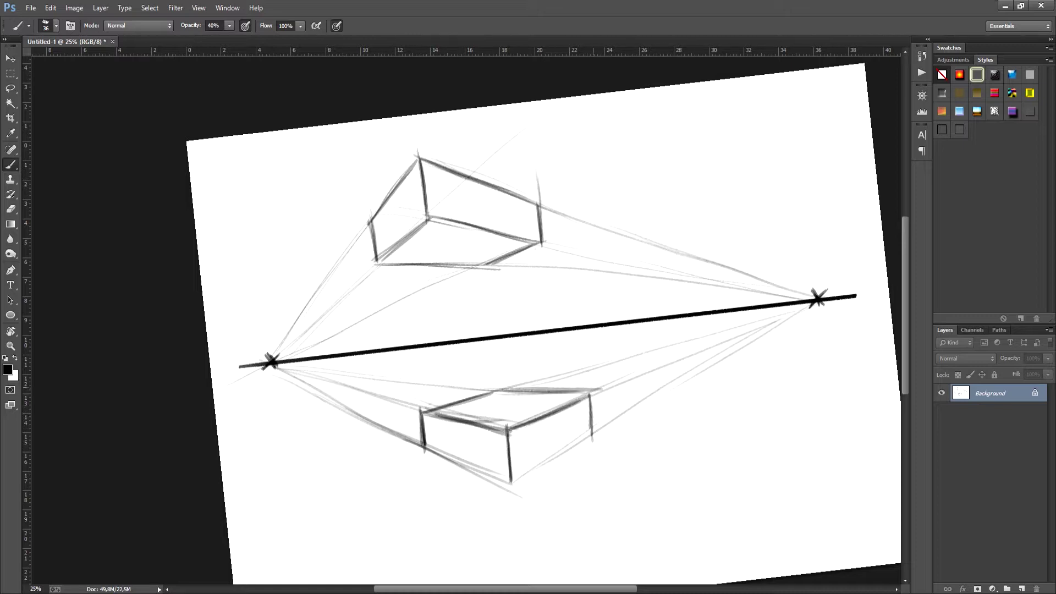
# Step: Darken the bottom right edge of the box below the horizon
pyautogui.press('r')
pyautogui.moveTo(385, 220)
pyautogui.mouseDown()
pyautogui.moveTo(566, 240)
pyautogui.moveTo(593, 305)
pyautogui.mouseUp()
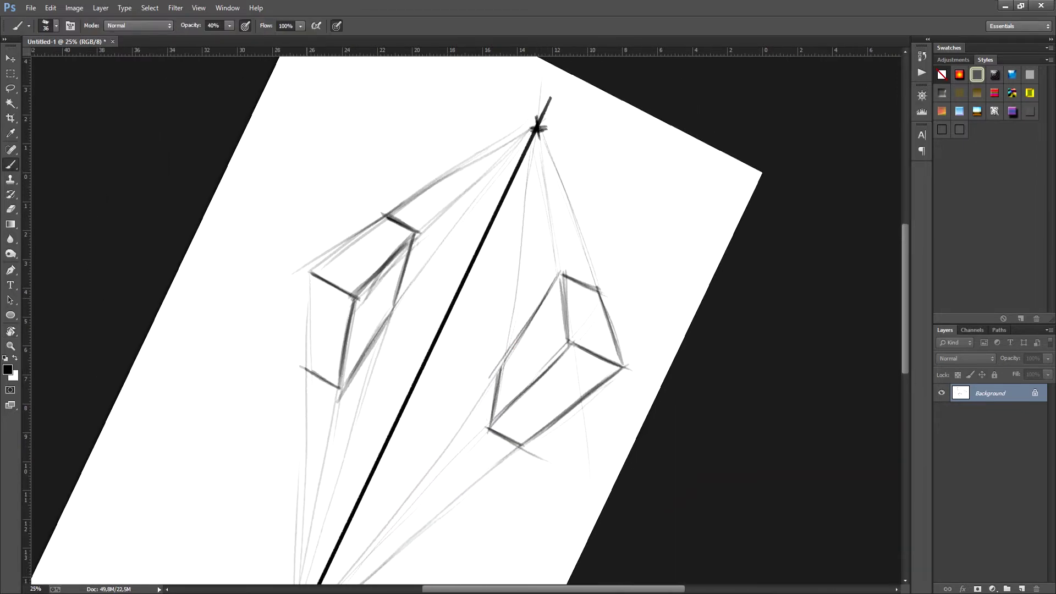
pyautogui.moveTo(311, 269)
pyautogui.mouseDown()
pyautogui.moveTo(309, 374)
pyautogui.moveTo(307, 363)
pyautogui.mouseUp()
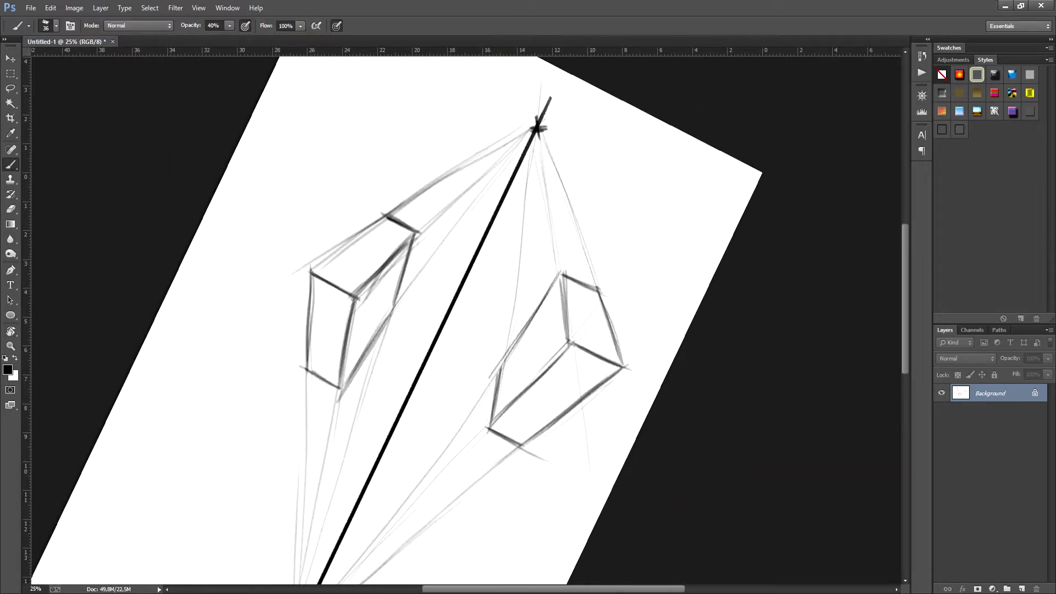
# Step: Draw a short vertical front edge for a smaller box above the horizon, between the large upper box and the right vanishing point
pyautogui.press('r')
pyautogui.moveTo(539, 352)
pyautogui.mouseDown()
pyautogui.moveTo(502, 279)
pyautogui.moveTo(470, 250)
pyautogui.mouseUp()
pyautogui.press('b')
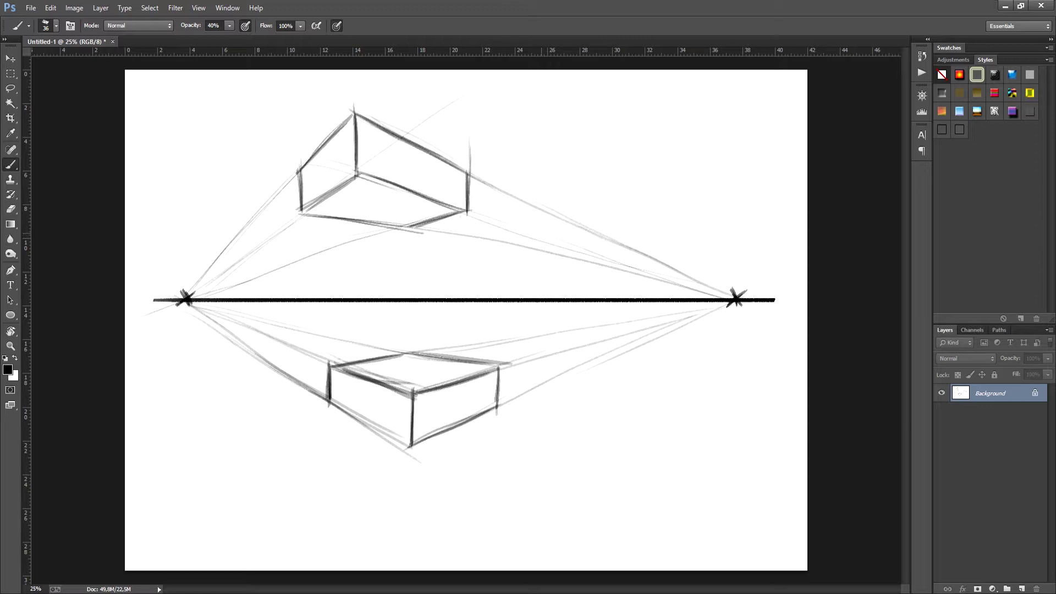
pyautogui.moveTo(543, 236); pyautogui.dragTo(544, 269)
pyautogui.moveTo(543, 233)
pyautogui.mouseDown()
pyautogui.moveTo(544, 270)
pyautogui.moveTo(514, 259)
pyautogui.mouseUp()
# Step: Sketch guide lines from the left vanishing point to the top and bottom ends of the small upper box's front edge
pyautogui.press('r')
pyautogui.press('b')
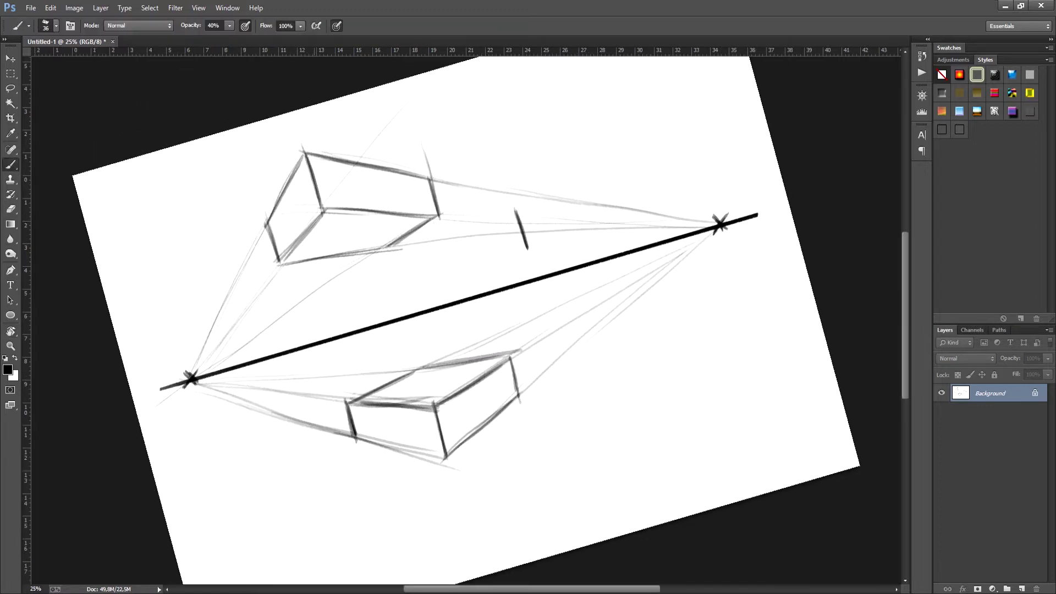
pyautogui.moveTo(205, 372); pyautogui.dragTo(388, 271)
pyautogui.moveTo(282, 332); pyautogui.dragTo(459, 235)
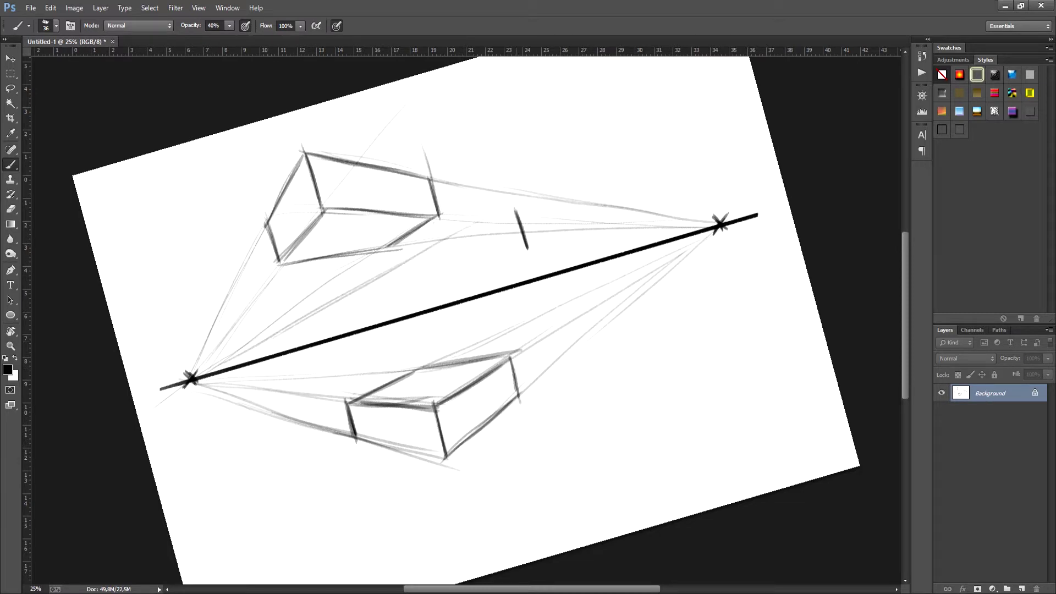
pyautogui.moveTo(396, 275); pyautogui.dragTo(516, 209)
pyautogui.moveTo(442, 246); pyautogui.dragTo(494, 222)
pyautogui.moveTo(224, 368)
pyautogui.mouseDown()
pyautogui.moveTo(525, 251)
pyautogui.moveTo(535, 204)
pyautogui.moveTo(599, 157)
pyautogui.mouseUp()
# Step: Sketch guide lines from both ends of the small upper box's front edge to the right vanishing point
pyautogui.press('r')
pyautogui.press('b')
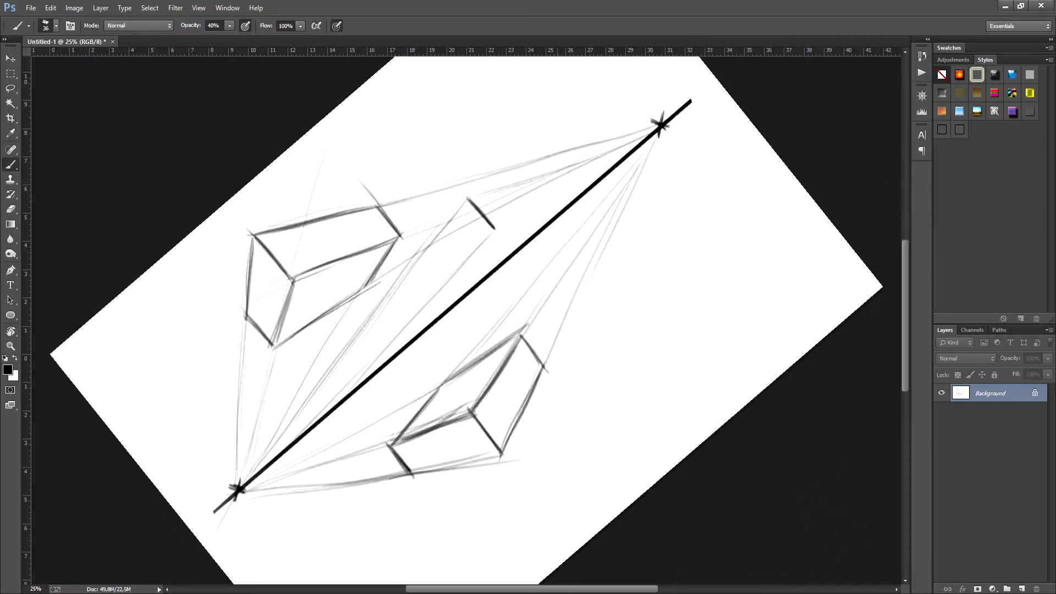
pyautogui.moveTo(479, 201); pyautogui.dragTo(660, 133)
pyautogui.moveTo(486, 230); pyautogui.dragTo(660, 134)
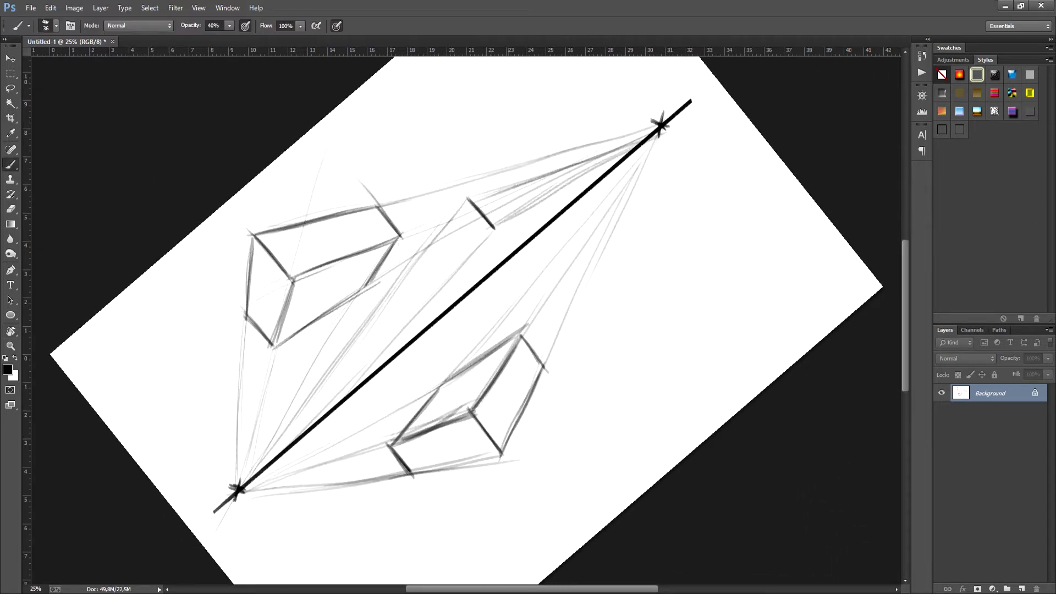
# Step: Draw the left and right vertical edges of the small upper box between its guide lines
pyautogui.press('r')
pyautogui.moveTo(536, 204); pyautogui.dragTo(585, 255)
pyautogui.press('b')
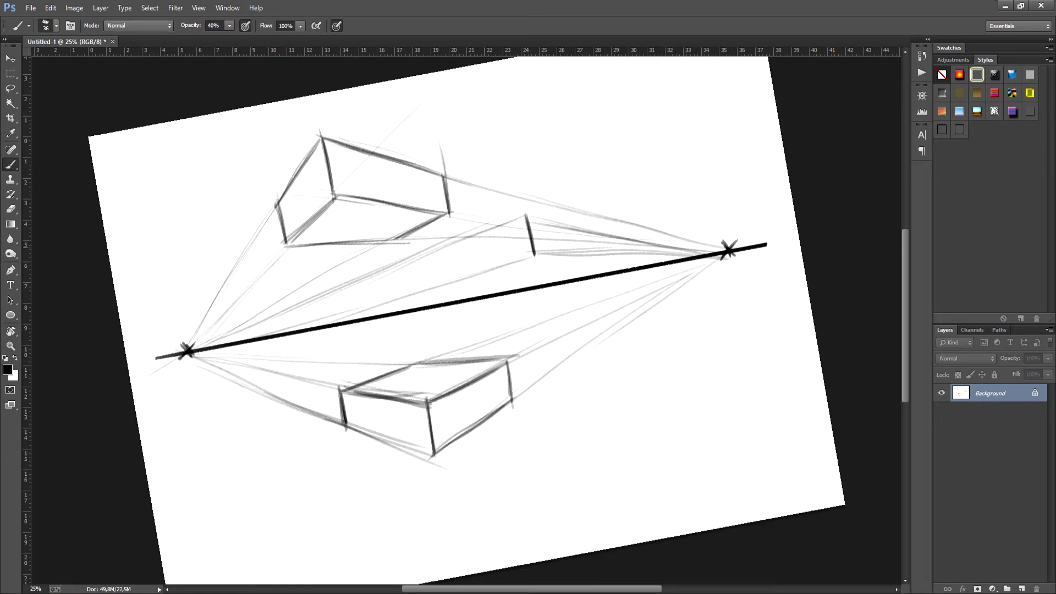
pyautogui.moveTo(475, 238); pyautogui.dragTo(481, 273)
pyautogui.moveTo(477, 236); pyautogui.dragTo(482, 275)
pyautogui.moveTo(572, 227); pyautogui.dragTo(573, 255)
pyautogui.moveTo(571, 226)
pyautogui.mouseDown()
pyautogui.moveTo(575, 255)
pyautogui.moveTo(535, 202)
pyautogui.mouseUp()
# Step: Sketch the underside guide lines from the small upper box's outer vertical edges to the opposite vanishing points
pyautogui.press('r')
pyautogui.press('b')
pyautogui.moveTo(461, 272); pyautogui.dragTo(682, 149)
pyautogui.moveTo(518, 231); pyautogui.dragTo(450, 288)
pyautogui.moveTo(497, 247); pyautogui.dragTo(380, 354)
pyautogui.moveTo(436, 306); pyautogui.dragTo(252, 461)
pyautogui.moveTo(266, 436)
pyautogui.mouseDown()
pyautogui.moveTo(366, 353)
pyautogui.moveTo(245, 455)
pyautogui.mouseUp()
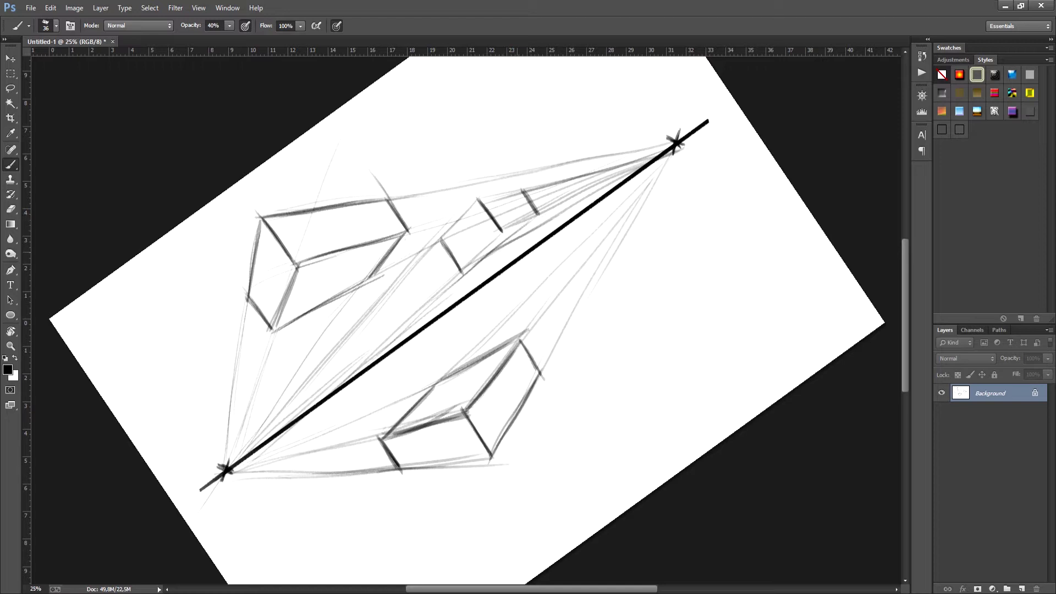
# Step: Darken the top and bottom edges of the small upper box and return the canvas to its unrotated view
pyautogui.moveTo(466, 266)
pyautogui.mouseDown()
pyautogui.moveTo(533, 220)
pyautogui.moveTo(468, 266)
pyautogui.mouseUp()
pyautogui.moveTo(501, 233)
pyautogui.mouseDown()
pyautogui.moveTo(464, 271)
pyautogui.moveTo(531, 220)
pyautogui.mouseUp()
pyautogui.moveTo(476, 202)
pyautogui.mouseDown()
pyautogui.moveTo(433, 246)
pyautogui.moveTo(523, 191)
pyautogui.mouseUp()
pyautogui.press('r')
pyautogui.moveTo(688, 203)
pyautogui.mouseDown()
pyautogui.moveTo(717, 325)
pyautogui.moveTo(714, 362)
pyautogui.moveTo(718, 354)
pyautogui.mouseUp()
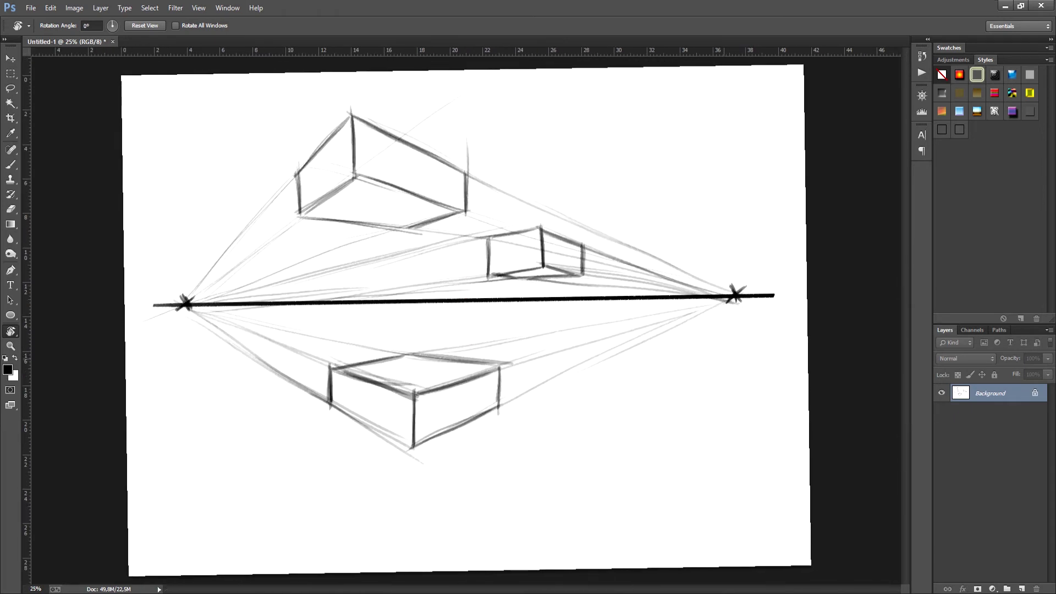
pyautogui.press('Escape')
pyautogui.press('b')
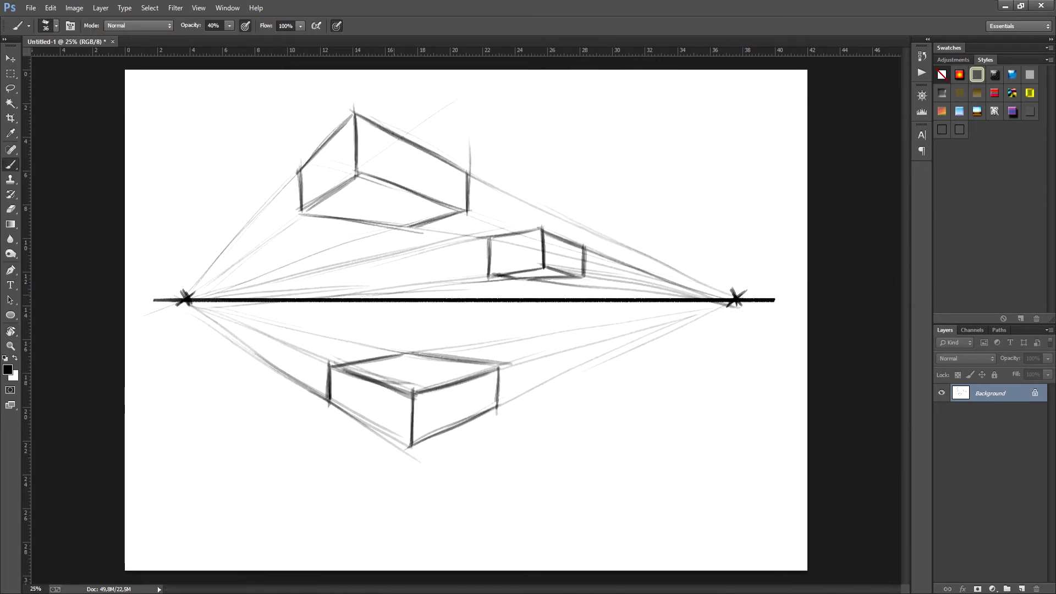
# Step: Draw a short vertical edge across the horizon, sketch its guide lines to the left vanishing point, and add the box's left vertical edge
pyautogui.moveTo(395, 279); pyautogui.dragTo(393, 321)
pyautogui.press('r')
pyautogui.moveTo(715, 341); pyautogui.dragTo(715, 306)
pyautogui.press('b')
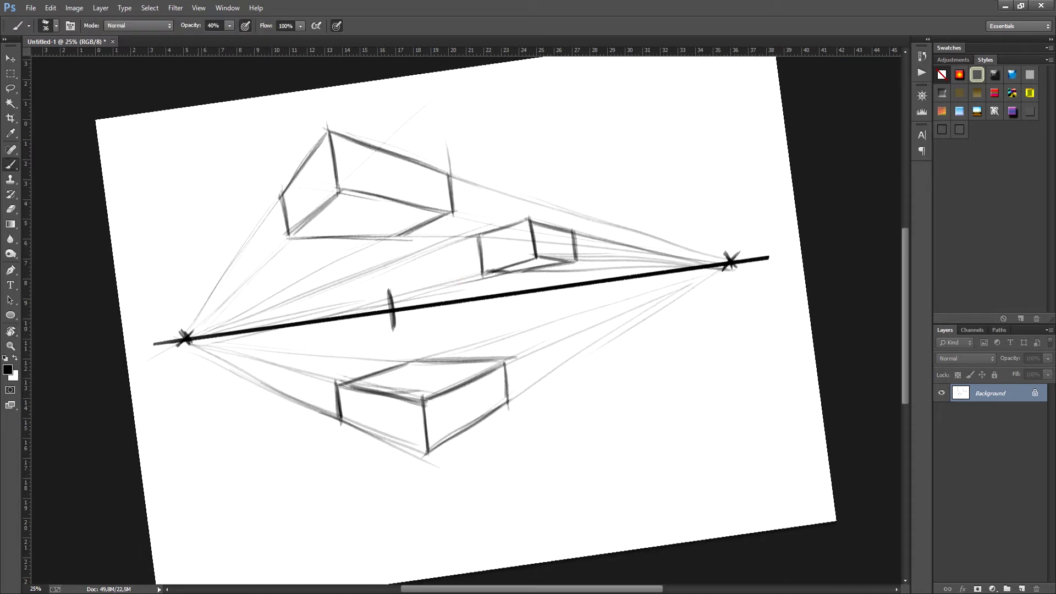
pyautogui.moveTo(190, 340); pyautogui.dragTo(335, 309)
pyautogui.moveTo(250, 334)
pyautogui.mouseDown()
pyautogui.moveTo(383, 296)
pyautogui.moveTo(311, 319)
pyautogui.moveTo(353, 325)
pyautogui.mouseUp()
pyautogui.moveTo(261, 330); pyautogui.dragTo(386, 328)
pyautogui.moveTo(300, 331)
pyautogui.mouseDown()
pyautogui.moveTo(403, 325)
pyautogui.moveTo(376, 327)
pyautogui.moveTo(364, 311)
pyautogui.moveTo(366, 333)
pyautogui.moveTo(437, 290)
pyautogui.moveTo(505, 285)
pyautogui.mouseUp()
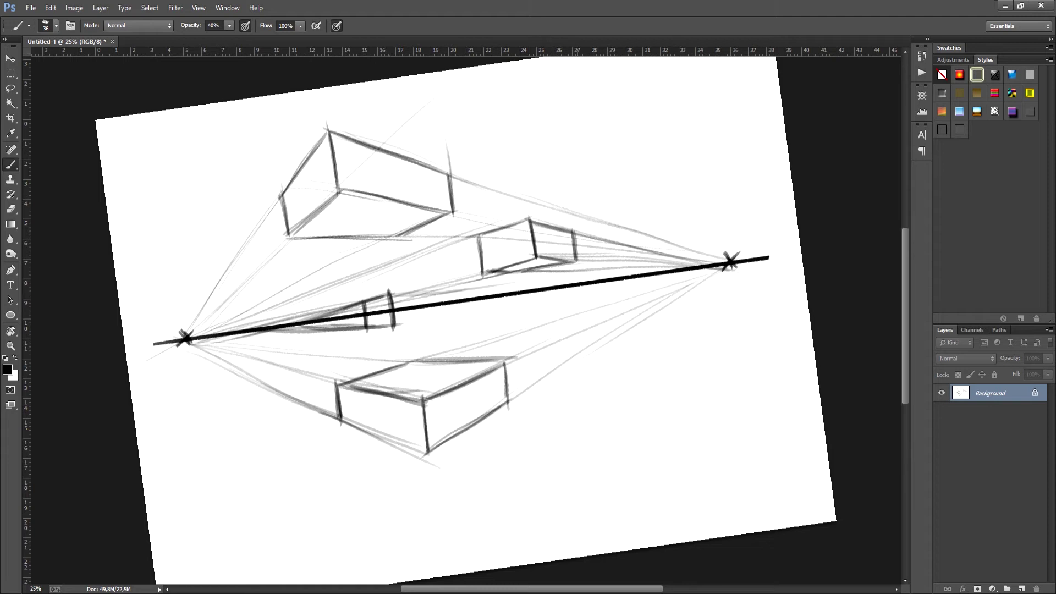
# Step: Sketch guide lines from the horizon box's front edge to the right vanishing point and close its right face with a vertical edge
pyautogui.moveTo(418, 295); pyautogui.dragTo(691, 267)
pyautogui.moveTo(398, 327); pyautogui.dragTo(595, 285)
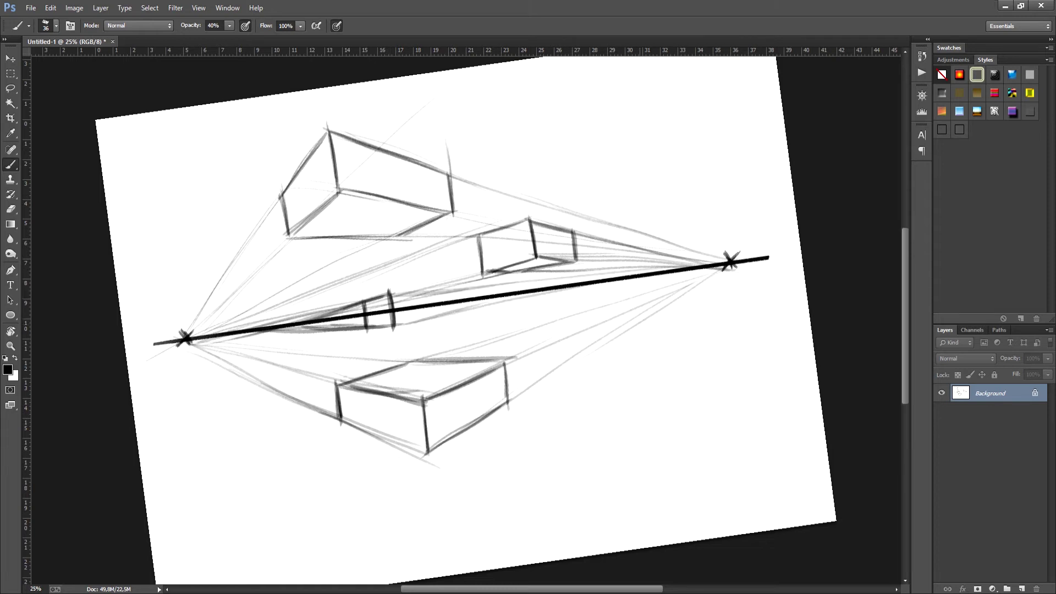
pyautogui.moveTo(393, 330)
pyautogui.mouseDown()
pyautogui.moveTo(457, 313)
pyautogui.moveTo(419, 321)
pyautogui.moveTo(414, 297)
pyautogui.mouseUp()
pyautogui.moveTo(392, 294); pyautogui.dragTo(420, 296)
pyautogui.moveTo(419, 297)
pyautogui.mouseDown()
pyautogui.moveTo(422, 321)
pyautogui.moveTo(366, 331)
pyautogui.moveTo(392, 290)
pyautogui.mouseUp()
pyautogui.press('r')
pyautogui.moveTo(602, 295); pyautogui.dragTo(604, 314)
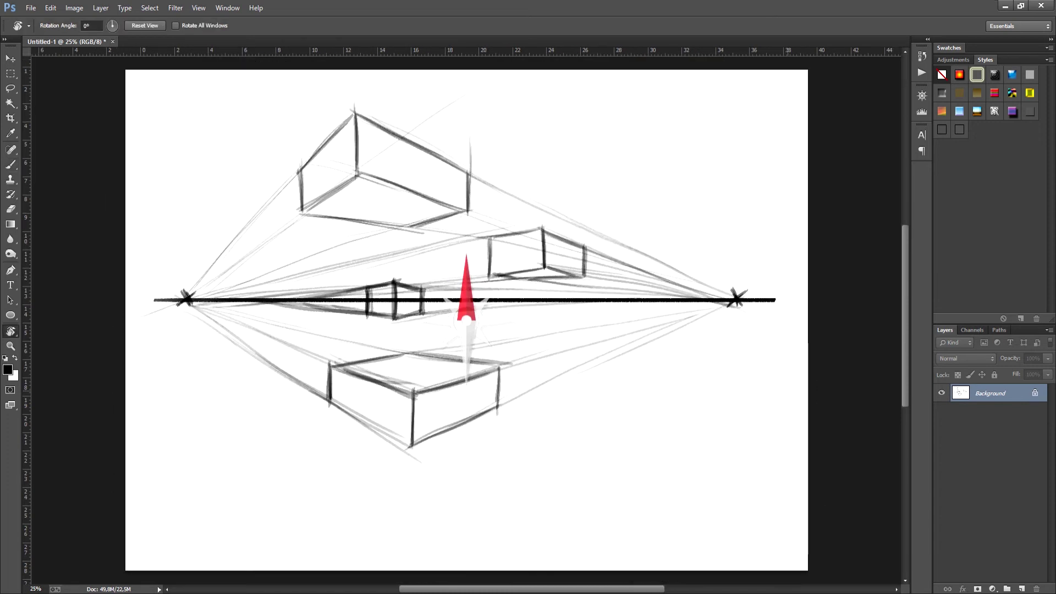
pyautogui.press('b')
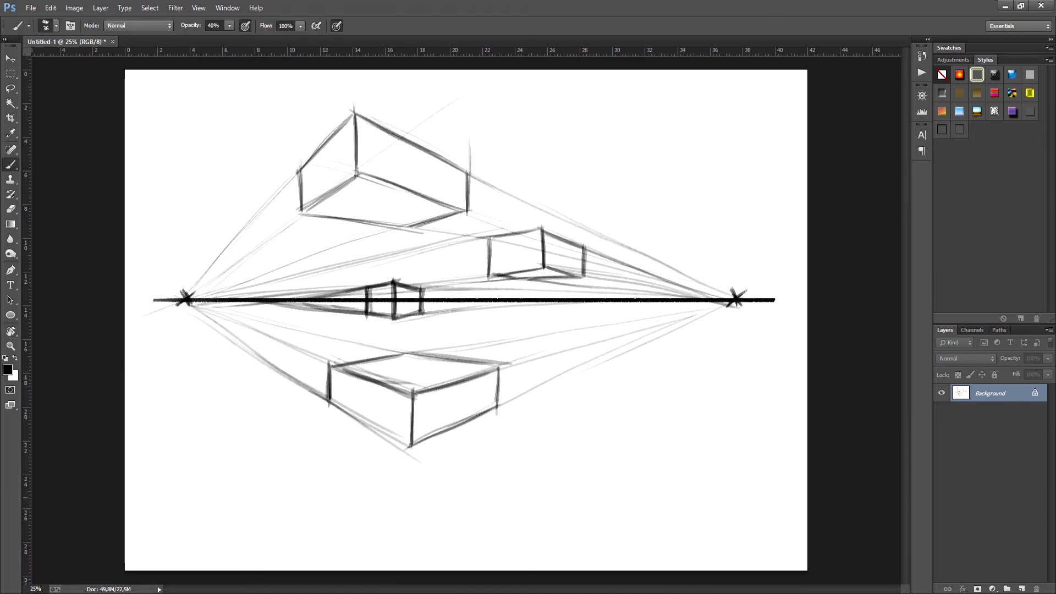